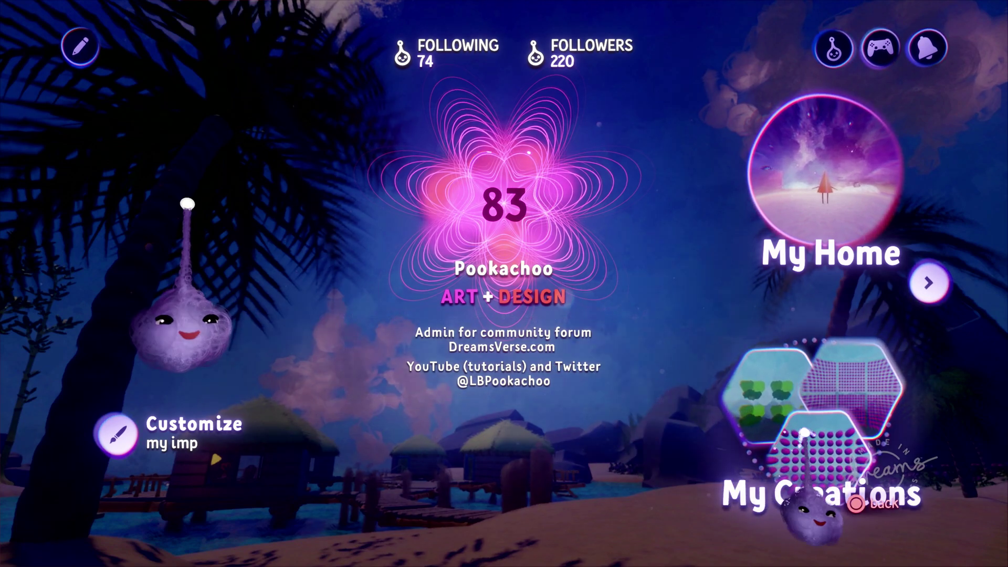
Browse from My Creations to the Growth creation, exit it and return to the Animation Tutorial collection
left_click(817, 452)
left_click(502, 352)
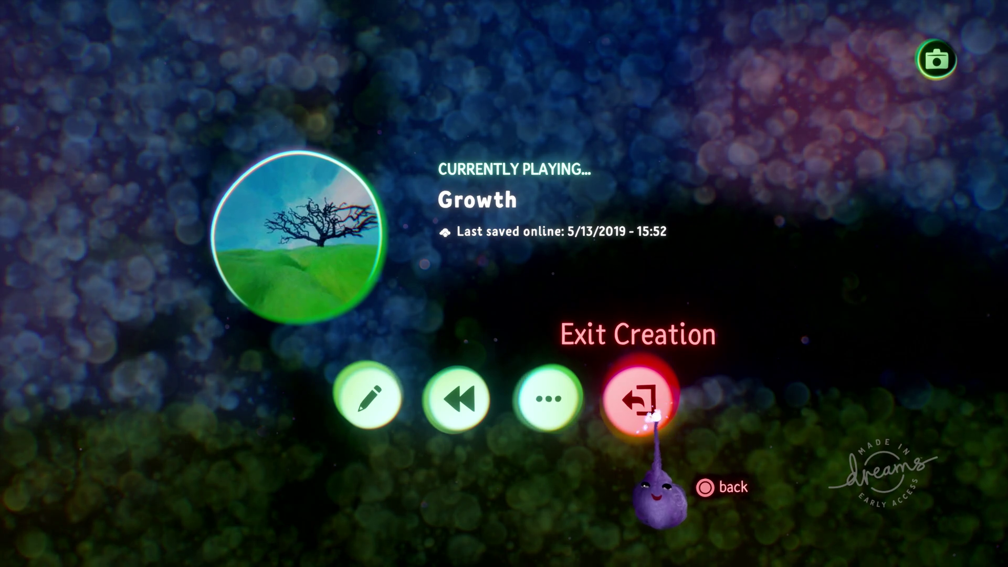
left_click(643, 399)
key("Escape")
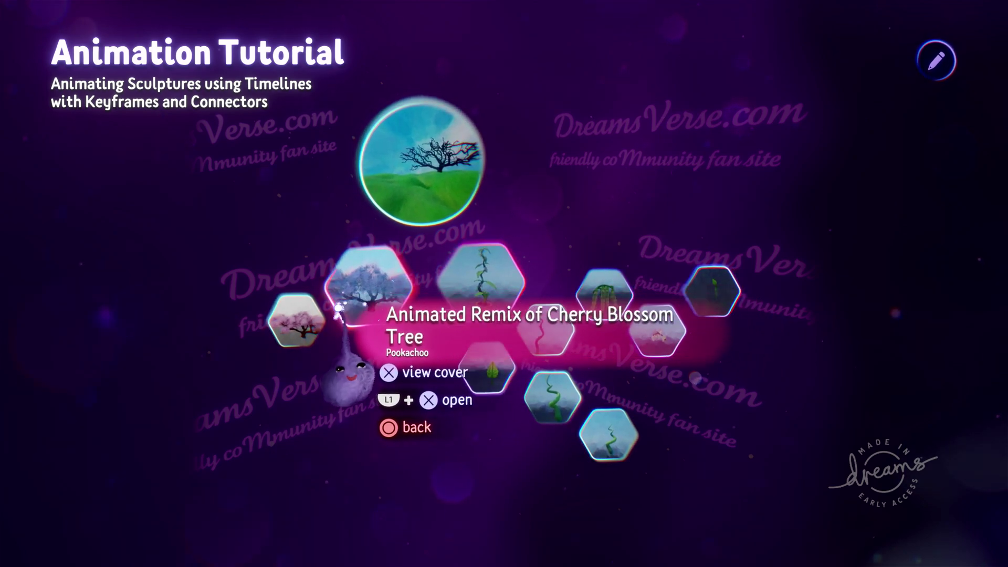
View the "Cherry Blossom Tree- 27/1/2019" creation, exit it and open it as a remix for editing
left_click(301, 318)
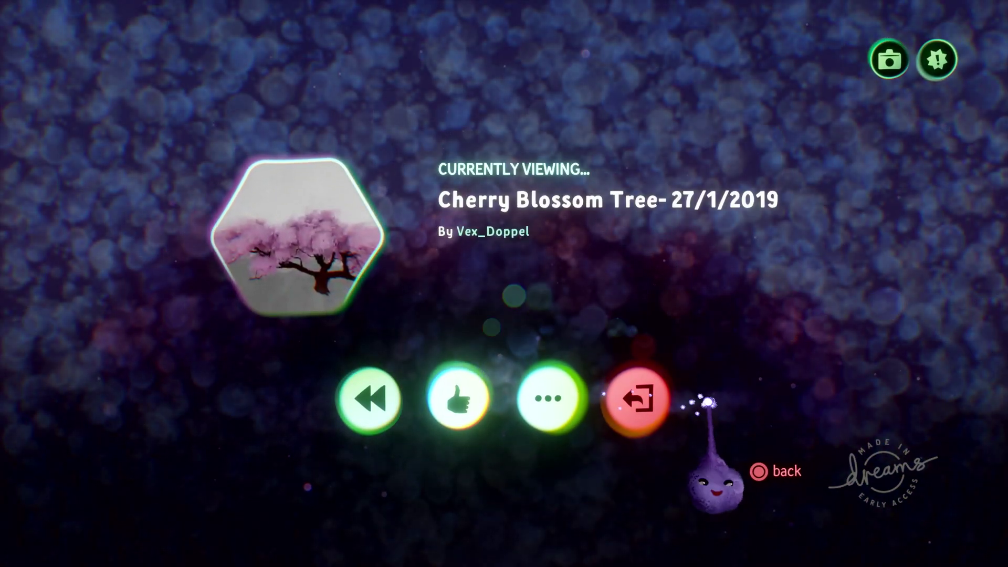
left_click(650, 392)
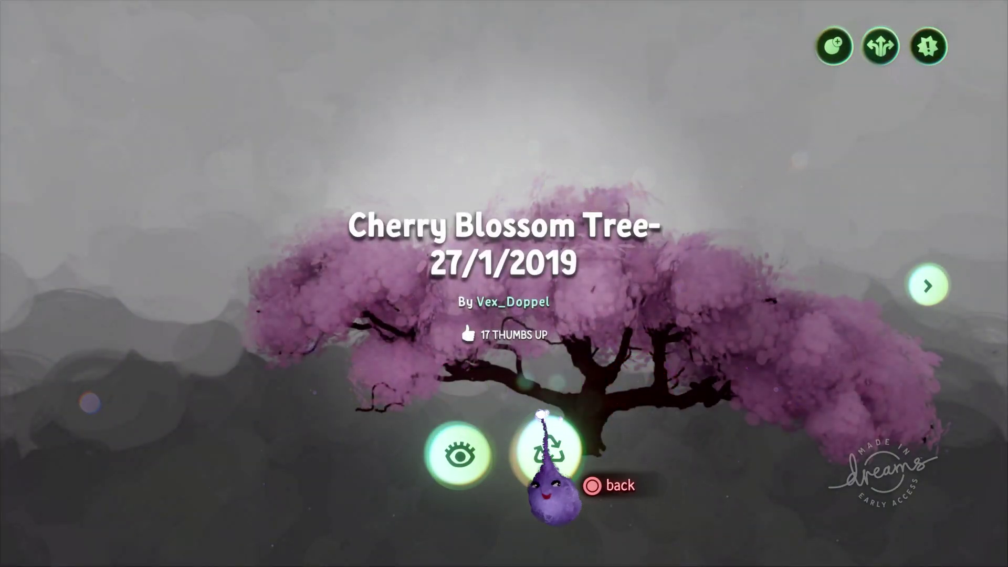
left_click(548, 451)
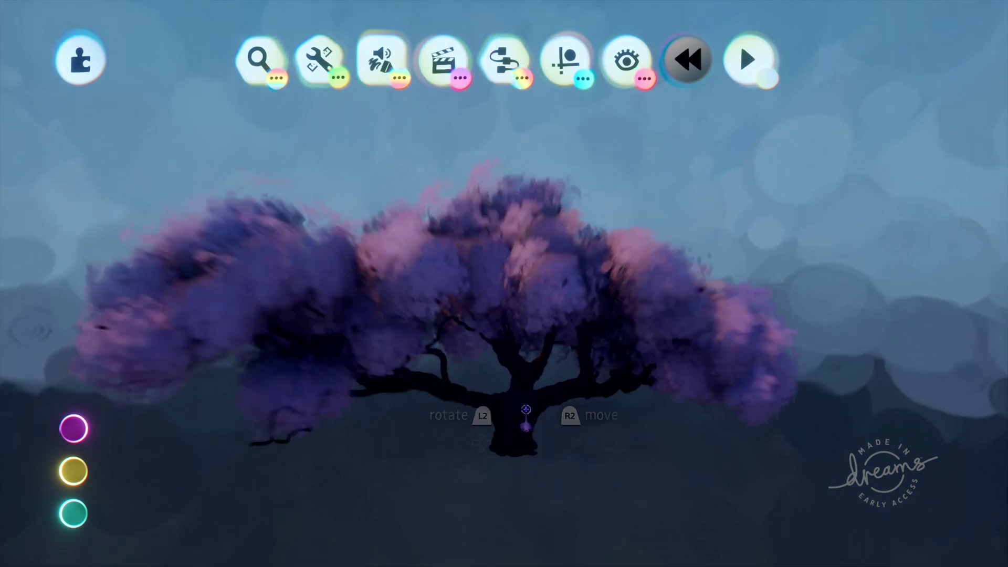
Select the whole cherry blossom tree, ungroup it and clear the selection
middle_click_drag(526, 409, 520, 378)
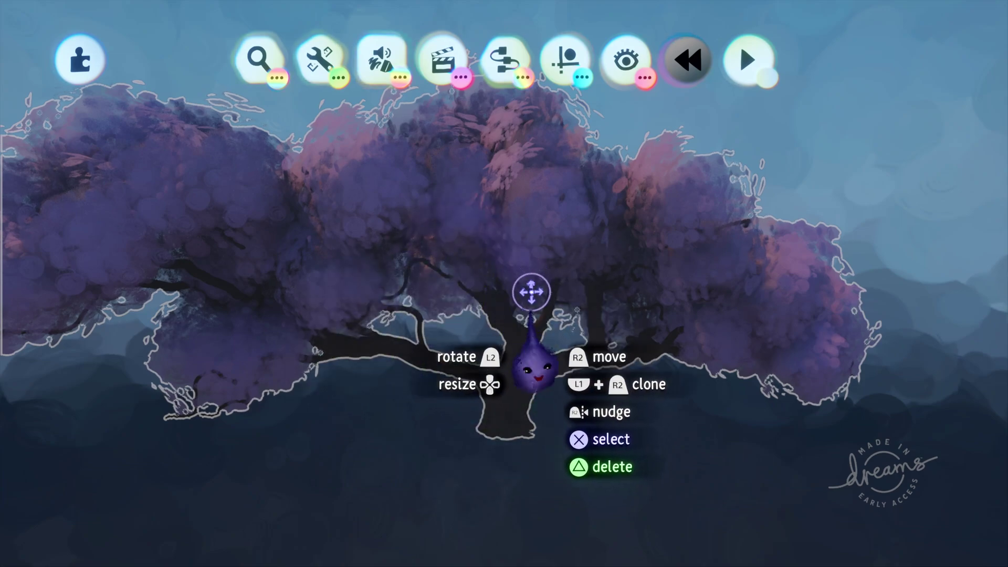
left_click(512, 378)
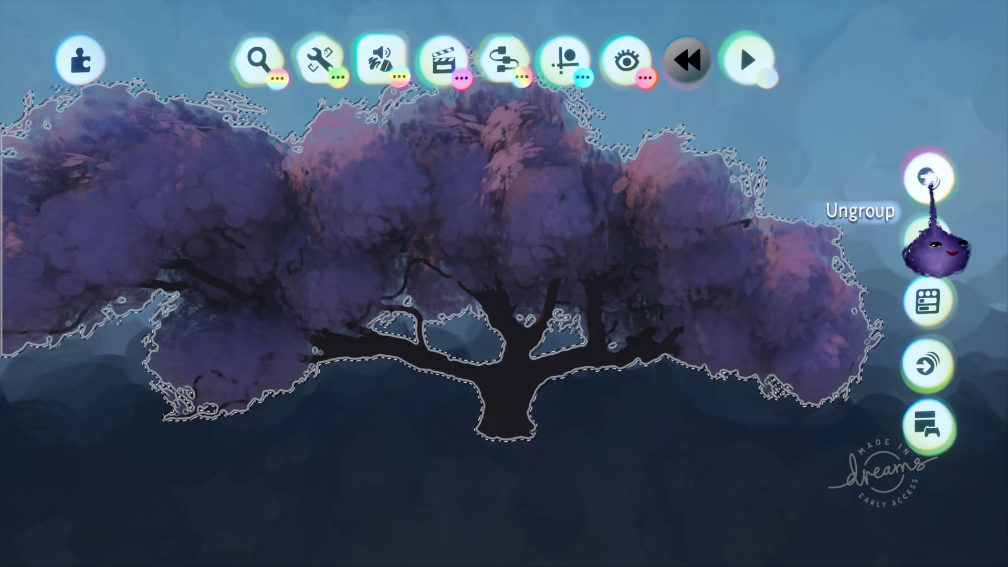
left_click(929, 178)
key("Escape")
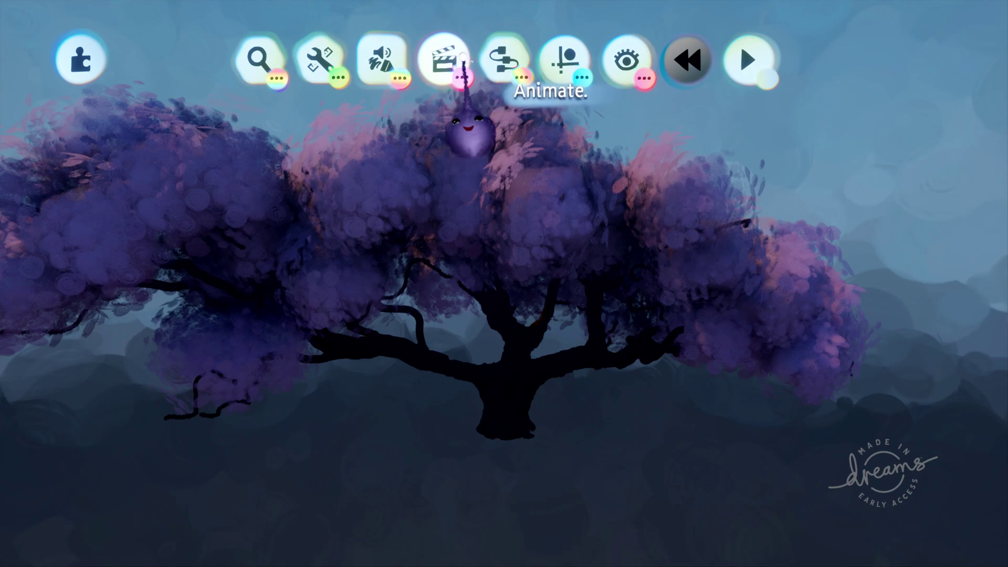
Stamp a Timeline gadget at the base of the tree trunk and open its canvas
left_click(464, 58)
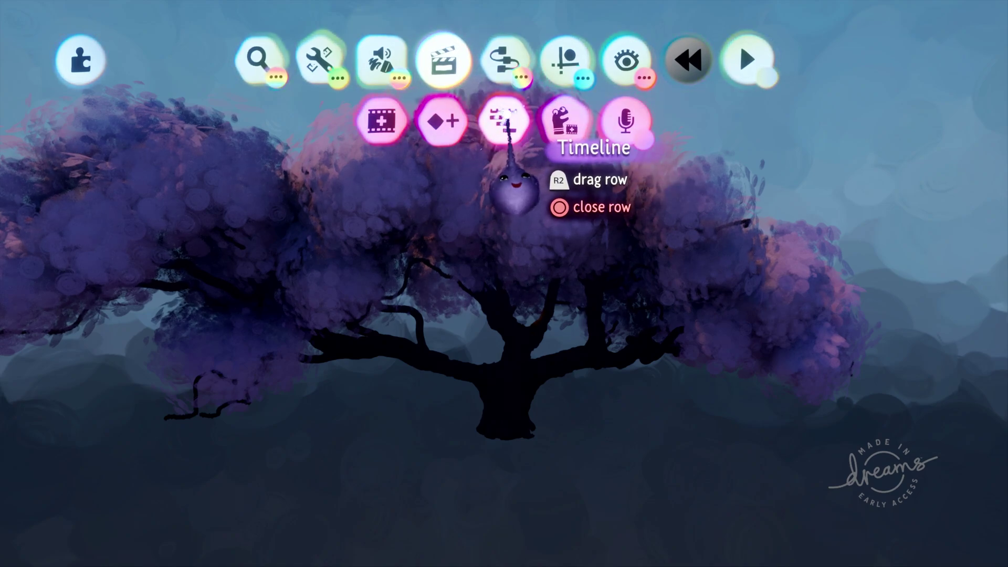
left_click(506, 121)
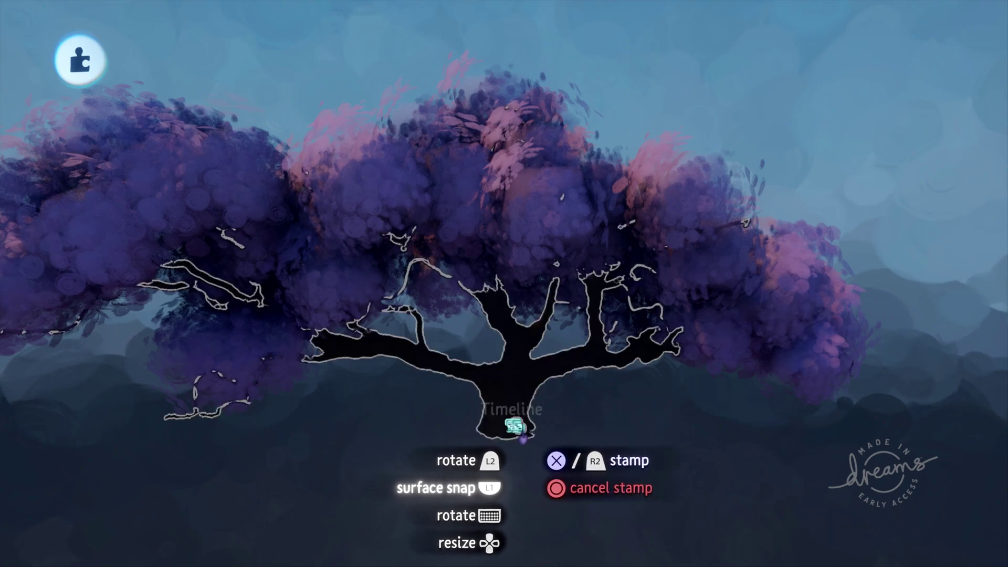
left_click(512, 427)
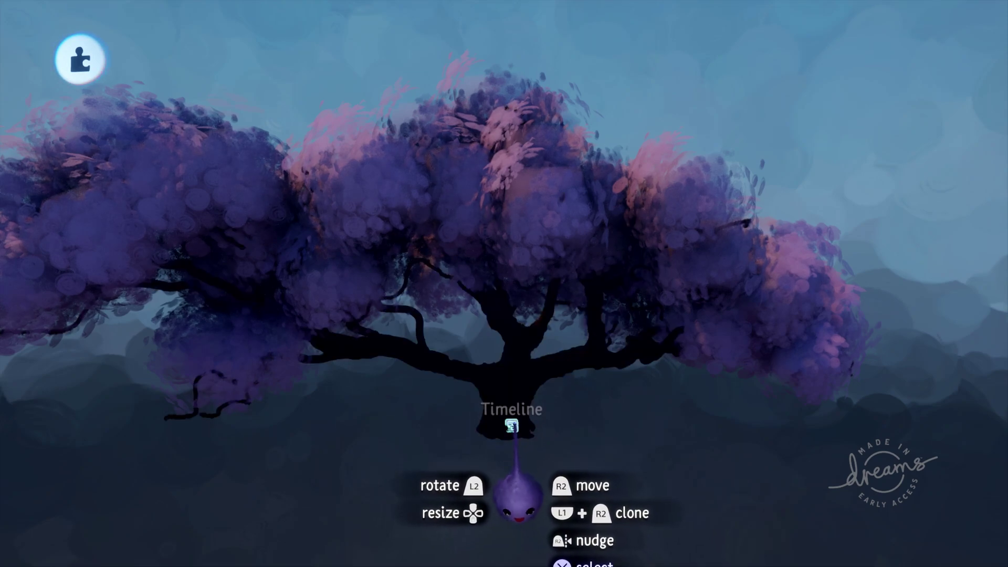
left_click(512, 426)
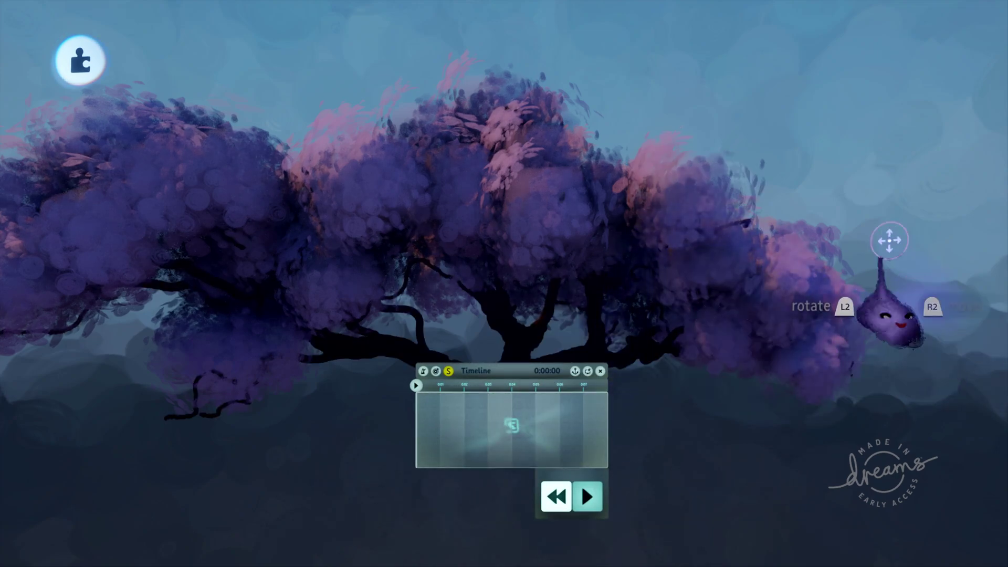
Place a keyframe on the timeline just past the 2-second mark and start recording in it
key("Tab")
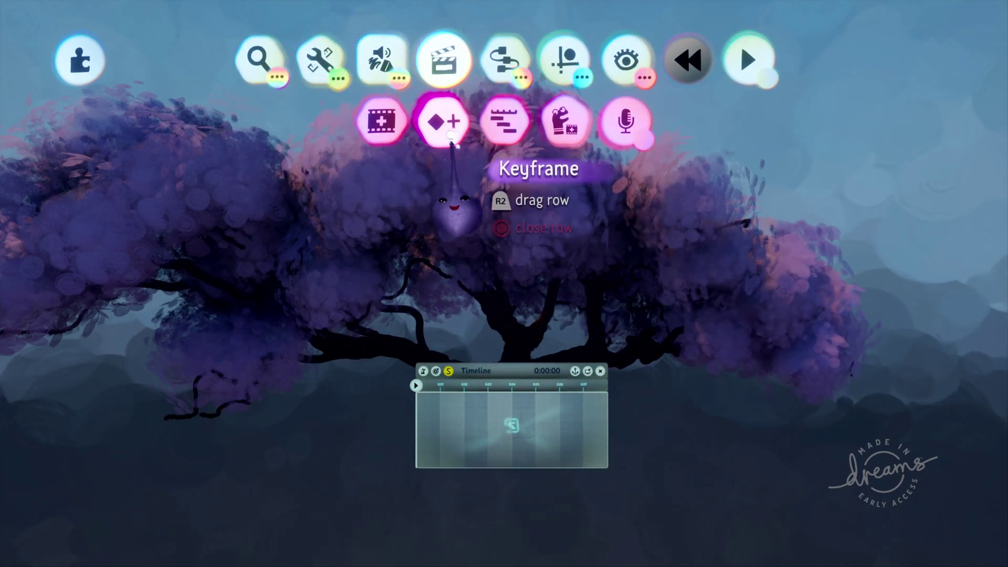
left_click(441, 120)
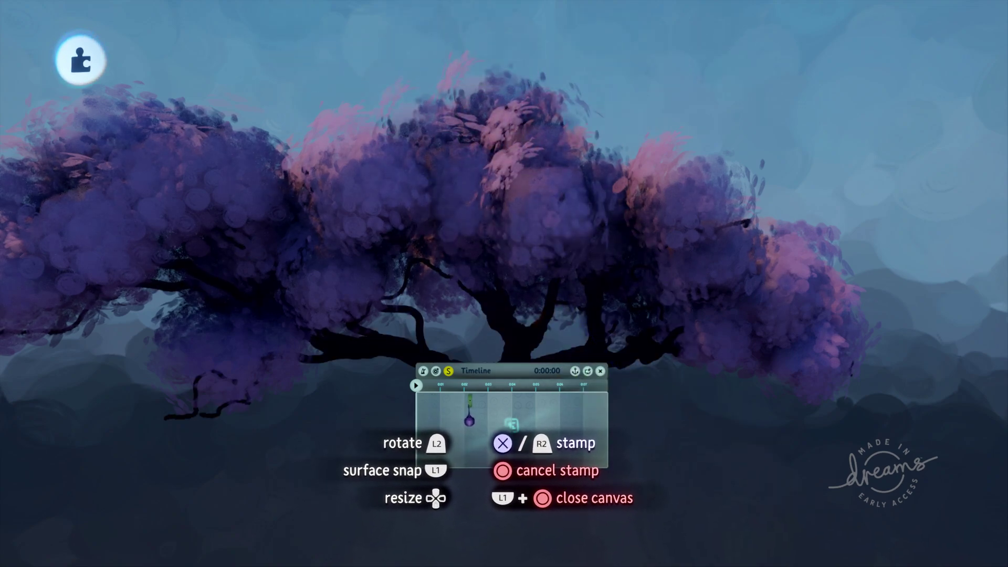
left_click(470, 415)
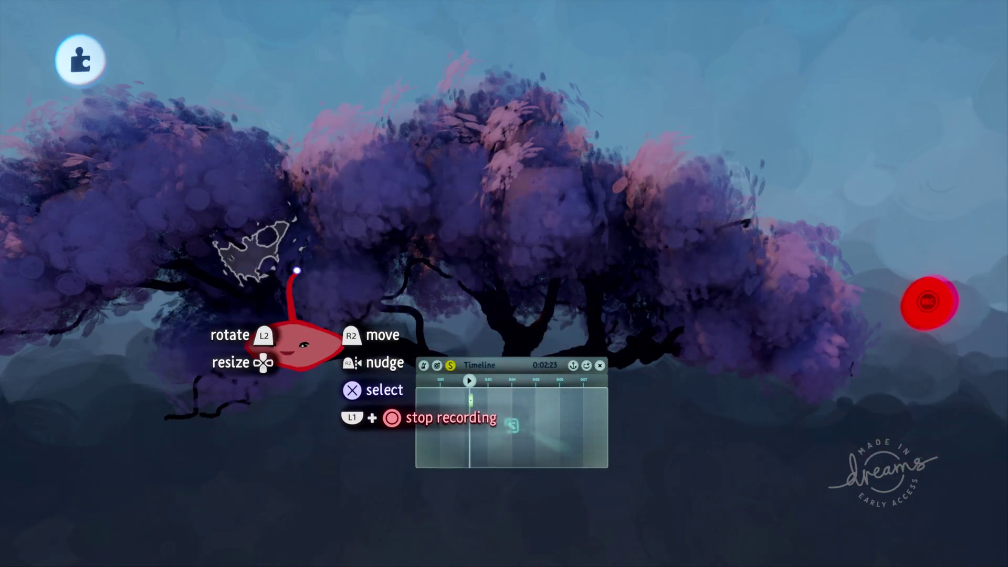
Shrink the low-hanging blossom cluster around the outer branch to a tiny ball within the keyframe recording
middle_click_drag(297, 270, 389, 311)
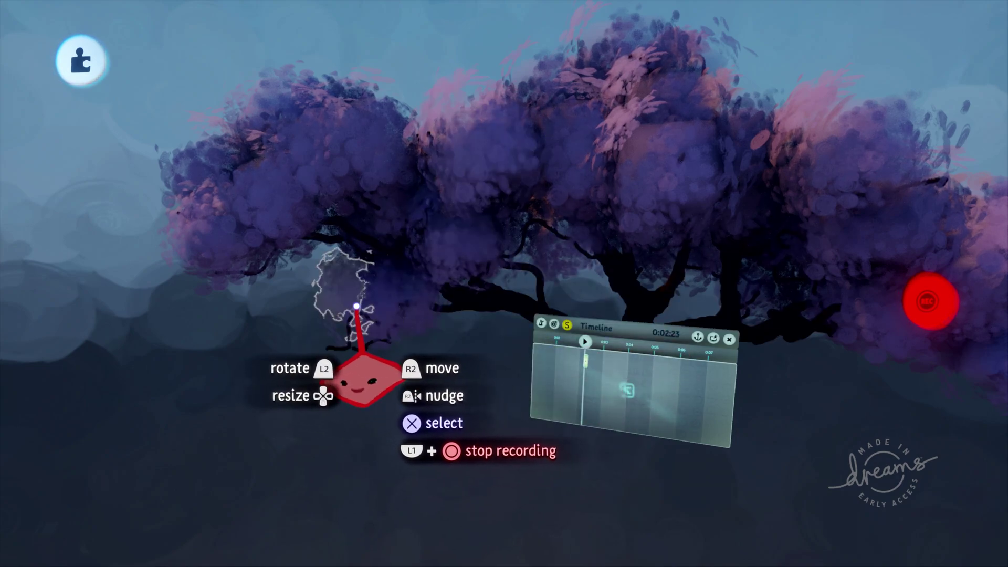
middle_click_drag(357, 306, 513, 312)
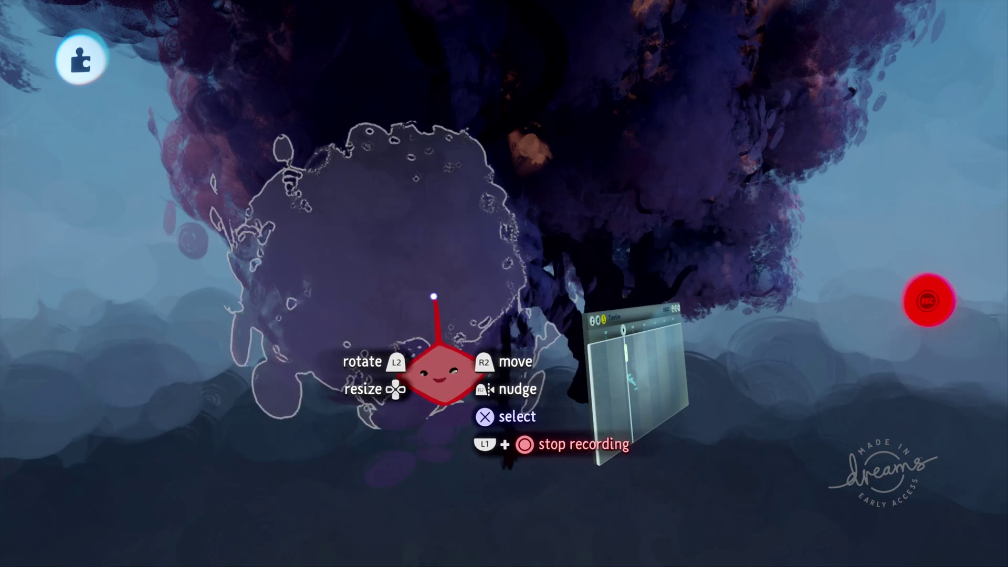
middle_click_drag(478, 314, 384, 310)
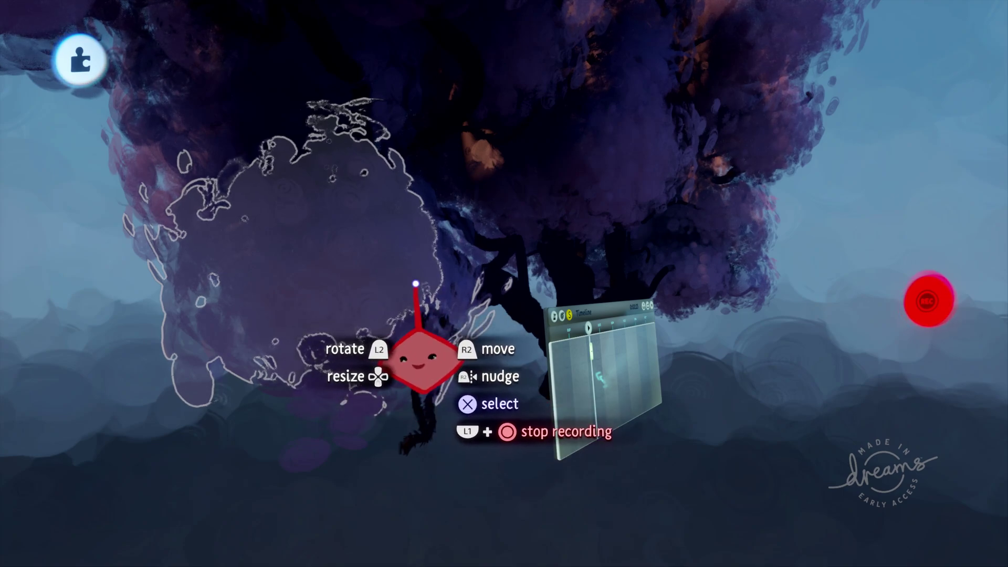
left_click_drag(416, 284, 438, 330)
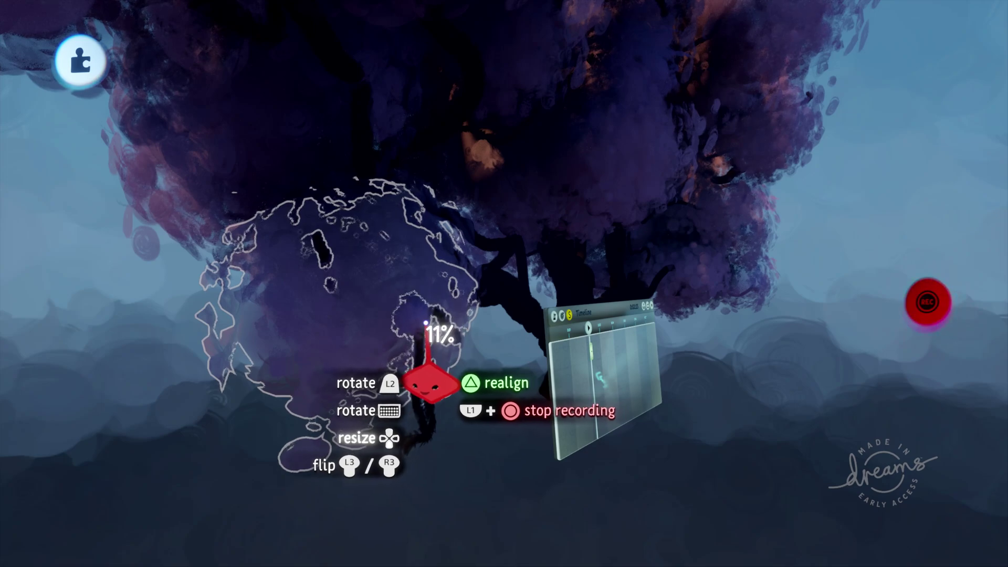
left_click_drag(434, 326, 440, 320)
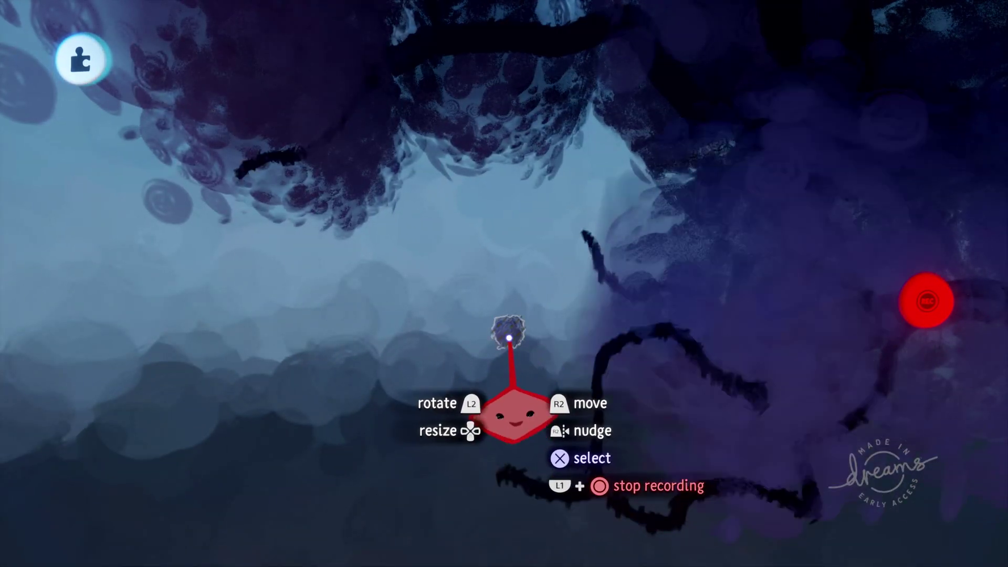
Move the shrunken blossom ball onto the bend of the bare outer branch and stop the keyframe recording
left_click_drag(508, 338, 630, 356)
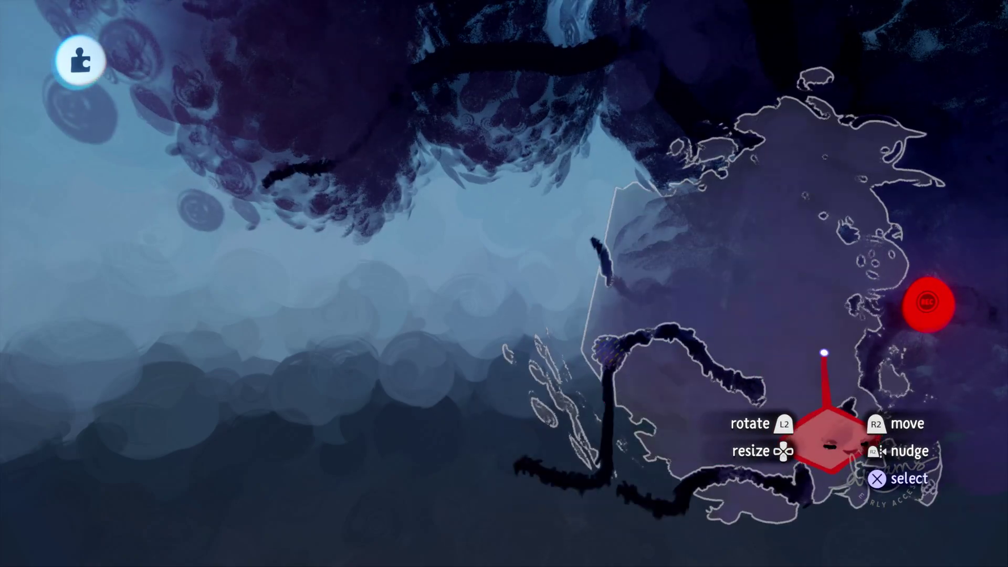
mouse_move(810, 372)
left_mouse_down()
mouse_move(797, 354)
mouse_move(851, 349)
mouse_move(893, 375)
left_mouse_up()
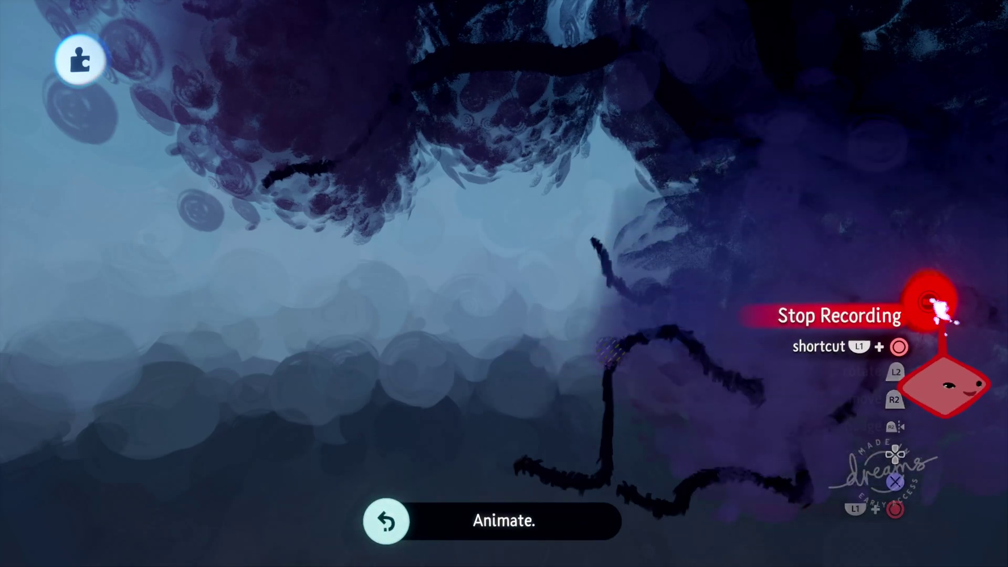
left_click(928, 304)
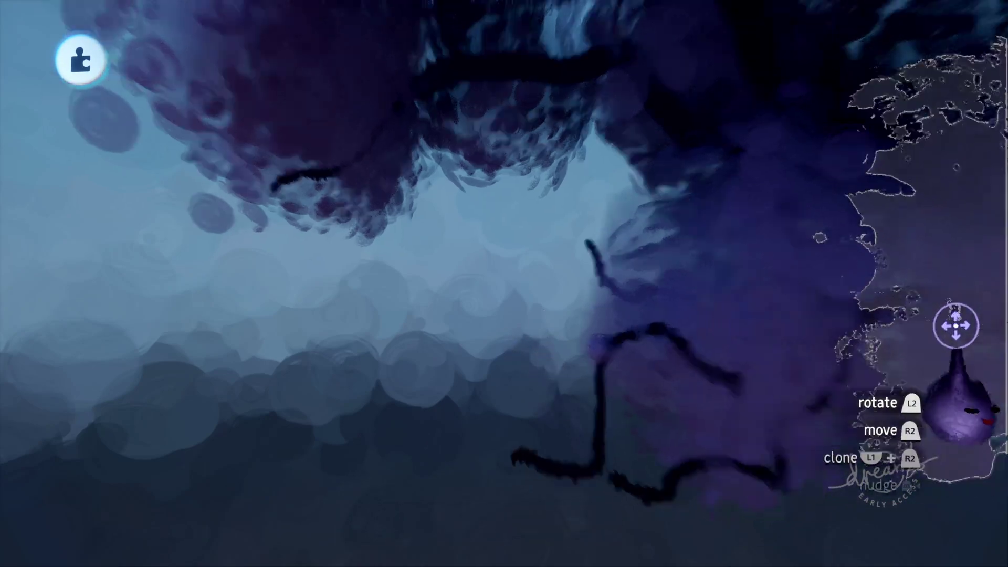
Reopen the existing keyframe on the timeline to continue recording changes in it
scroll(943, 394, "down", 5)
scroll(798, 513, "up", 5)
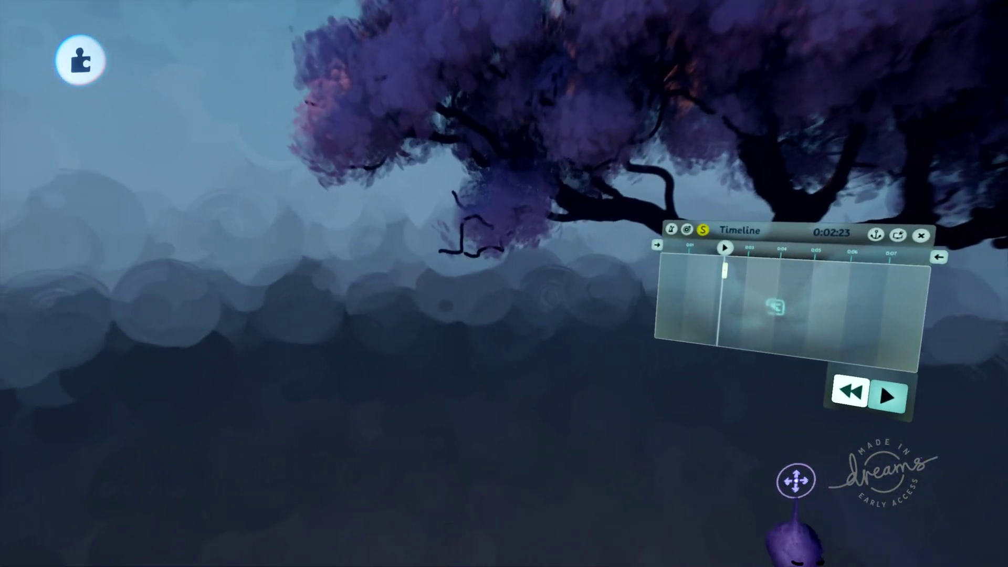
middle_click_drag(763, 297, 870, 363)
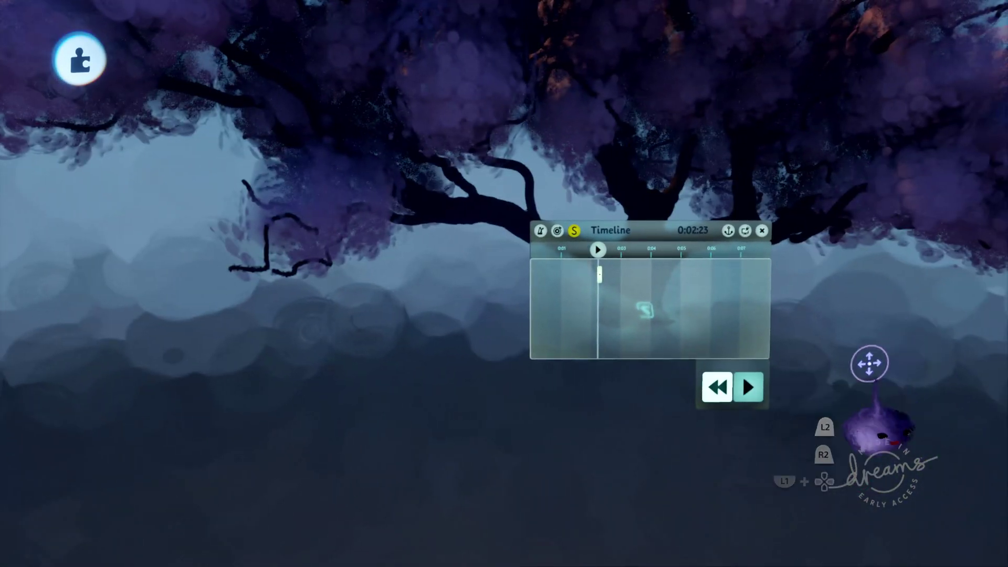
middle_click_drag(993, 328, 875, 282)
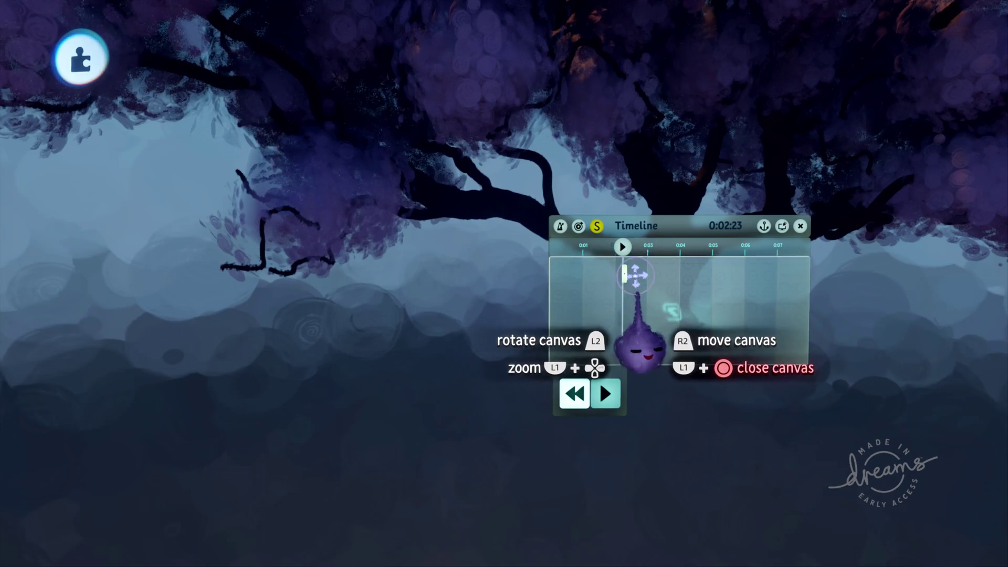
scroll(637, 275, "up", 5)
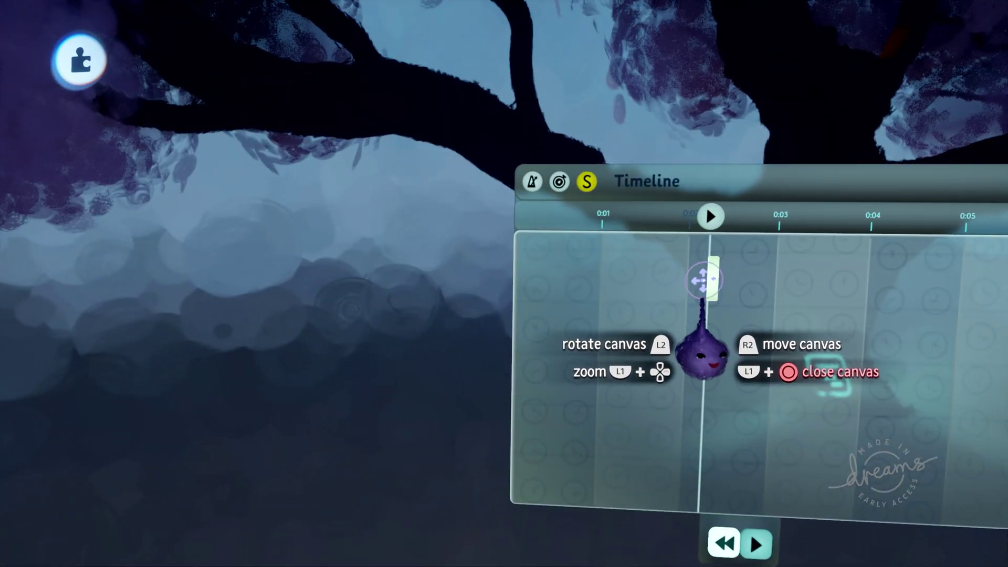
left_click(716, 281)
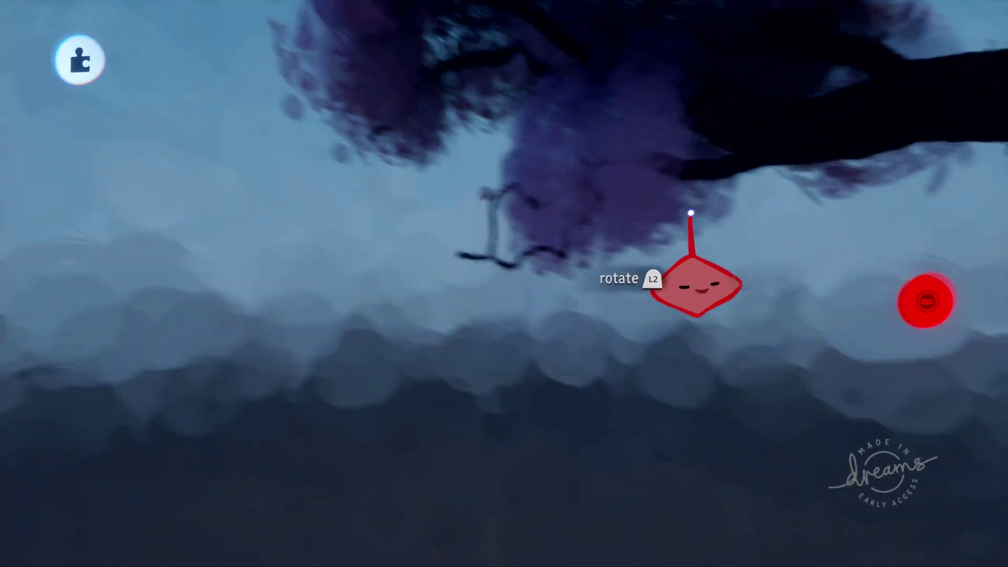
Shrink the next blossom cluster to a small ball on the outer branch in the keyframe and stop recording
middle_click_drag(691, 213, 786, 243)
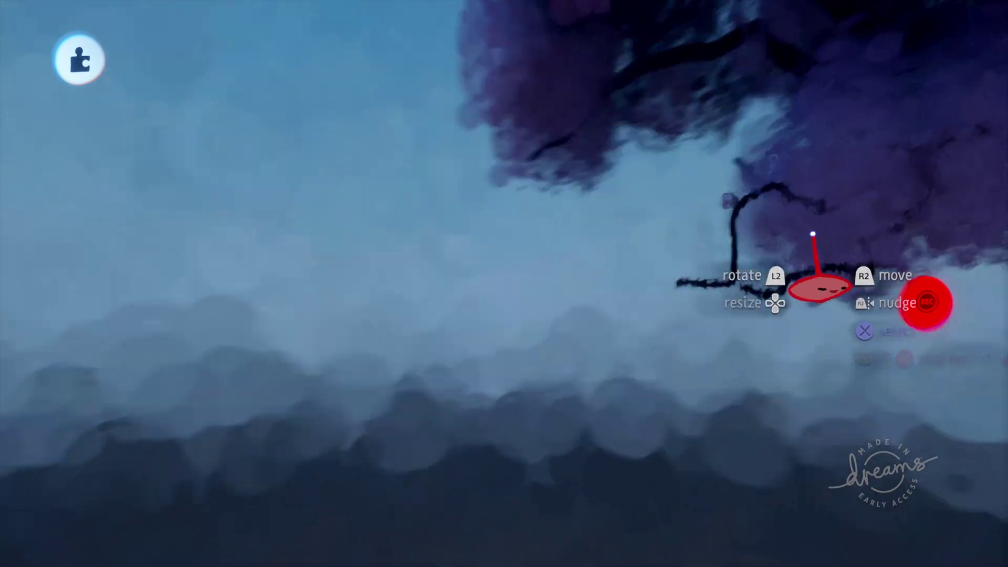
middle_click_drag(876, 235, 813, 234)
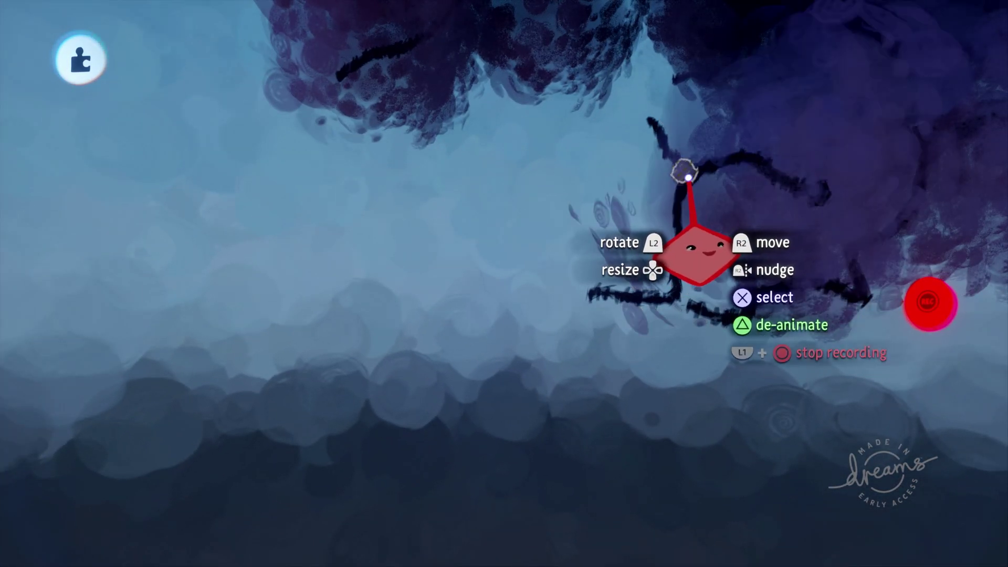
middle_click_drag(819, 217, 813, 197)
mouse_move(799, 242)
middle_mouse_down()
mouse_move(822, 315)
mouse_move(979, 387)
mouse_move(976, 326)
mouse_move(667, 273)
middle_mouse_up()
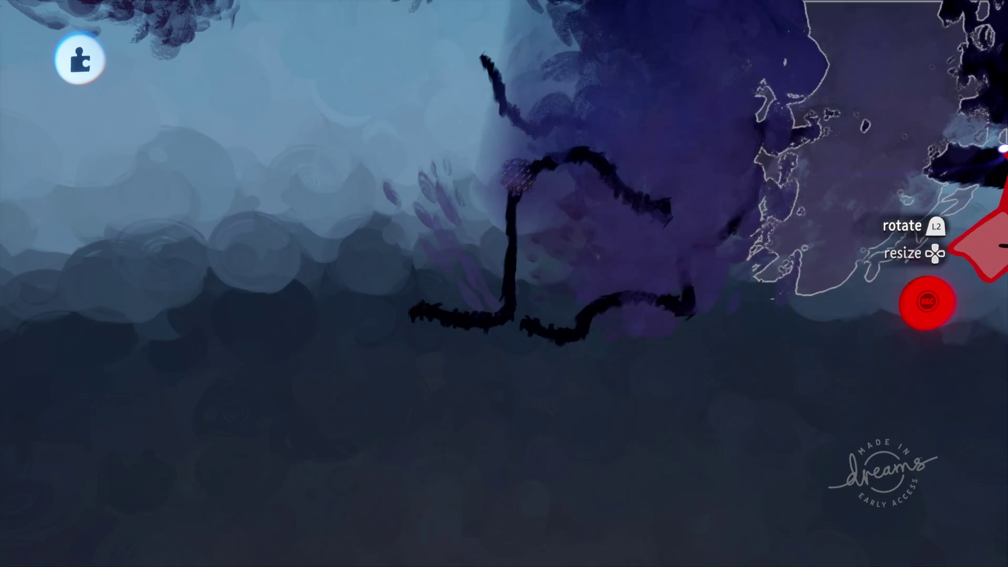
left_click_drag(700, 191, 668, 205)
key("Down")
mouse_move(674, 292)
left_mouse_down()
mouse_move(651, 293)
mouse_move(603, 243)
mouse_move(612, 232)
mouse_move(607, 239)
mouse_move(638, 236)
mouse_move(627, 244)
left_mouse_up()
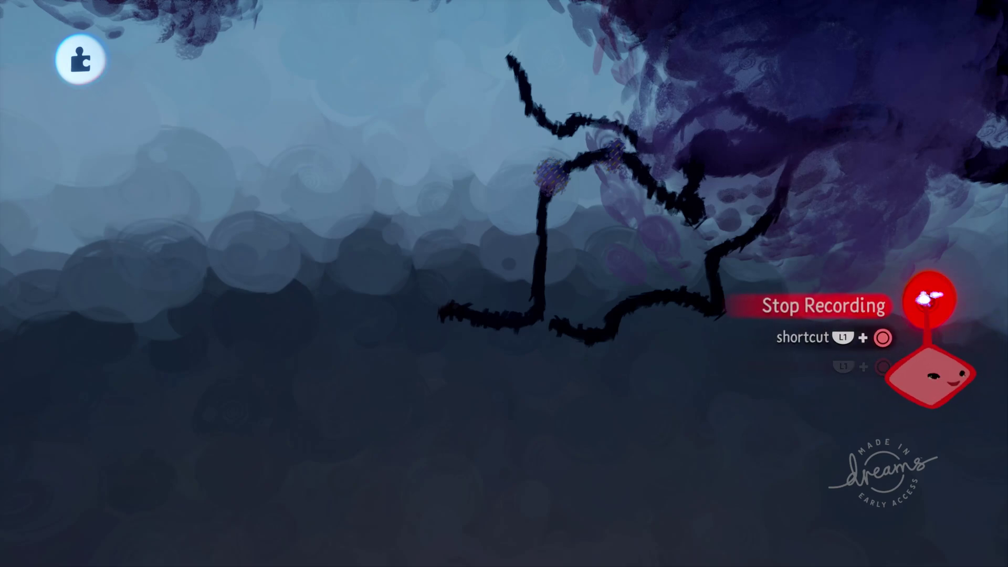
left_click(929, 299)
scroll(833, 247, "down", 5)
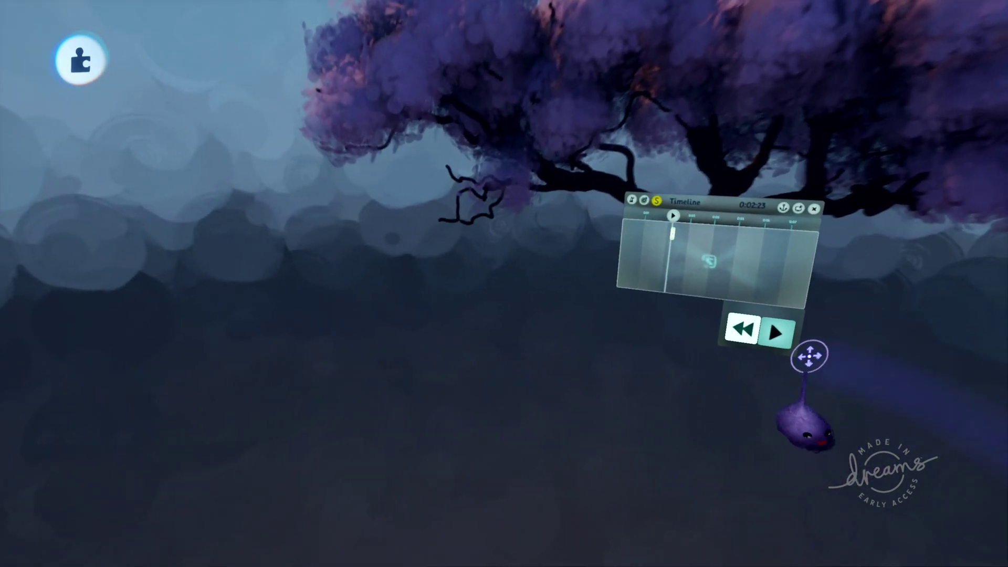
middle_click_drag(810, 356, 664, 135)
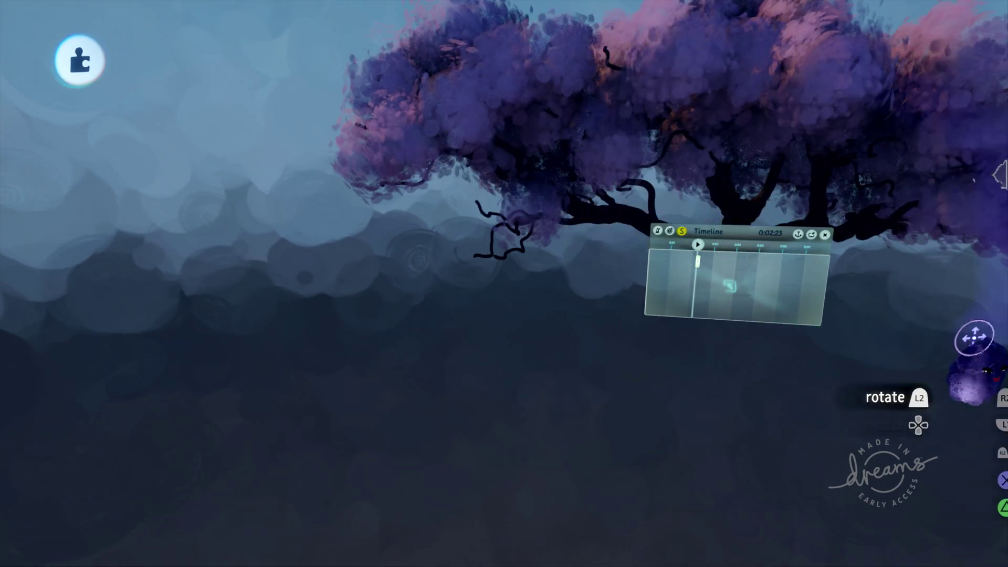
middle_click_drag(657, 220, 74, 153)
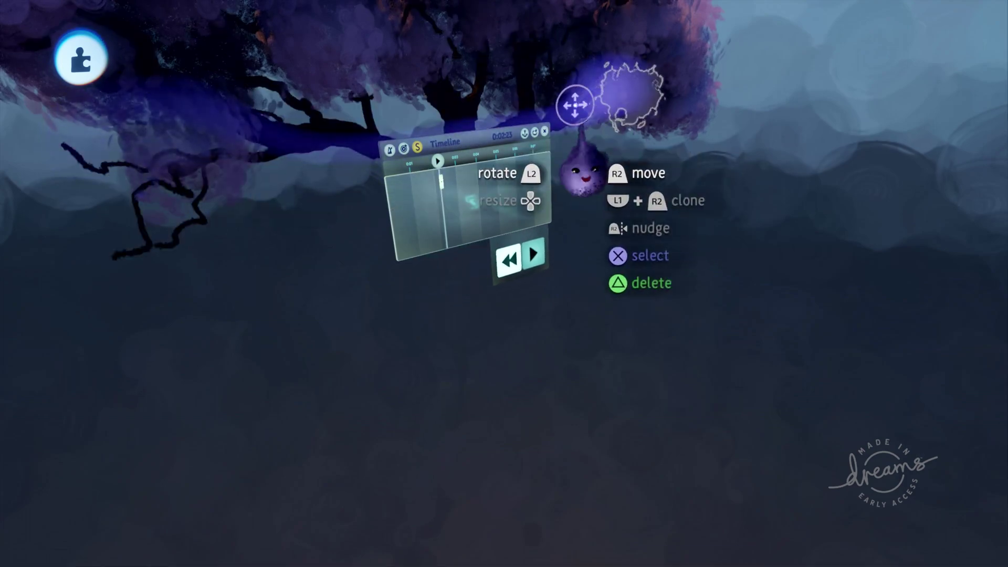
Leave the Remix of Cherry Blossom Tree without saving its changes
key("Escape")
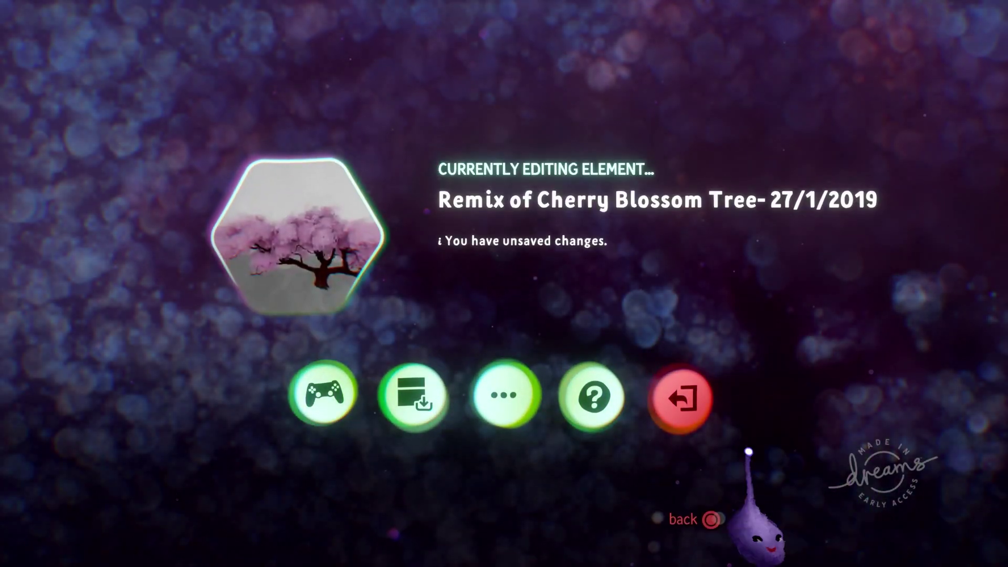
left_click(681, 397)
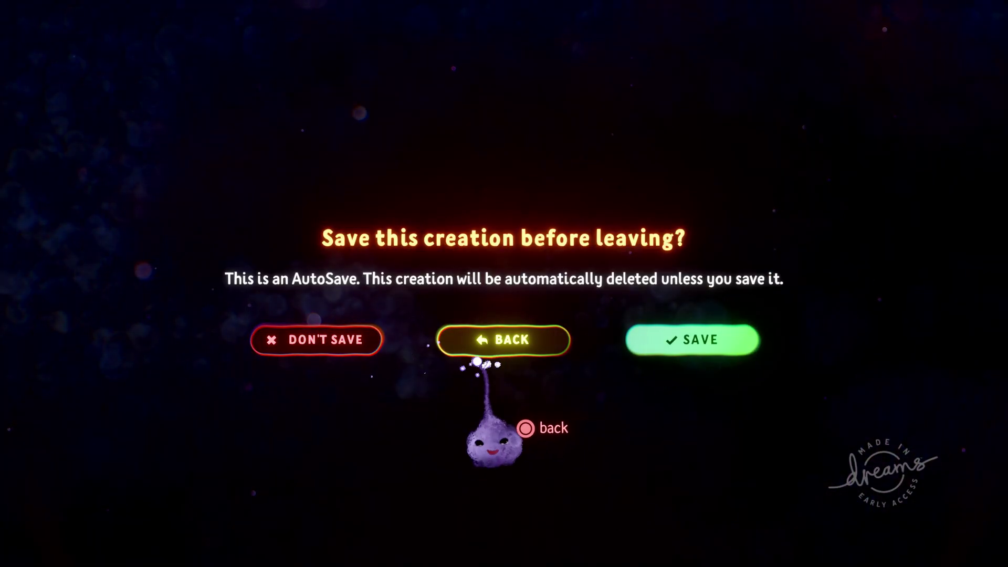
left_click(345, 340)
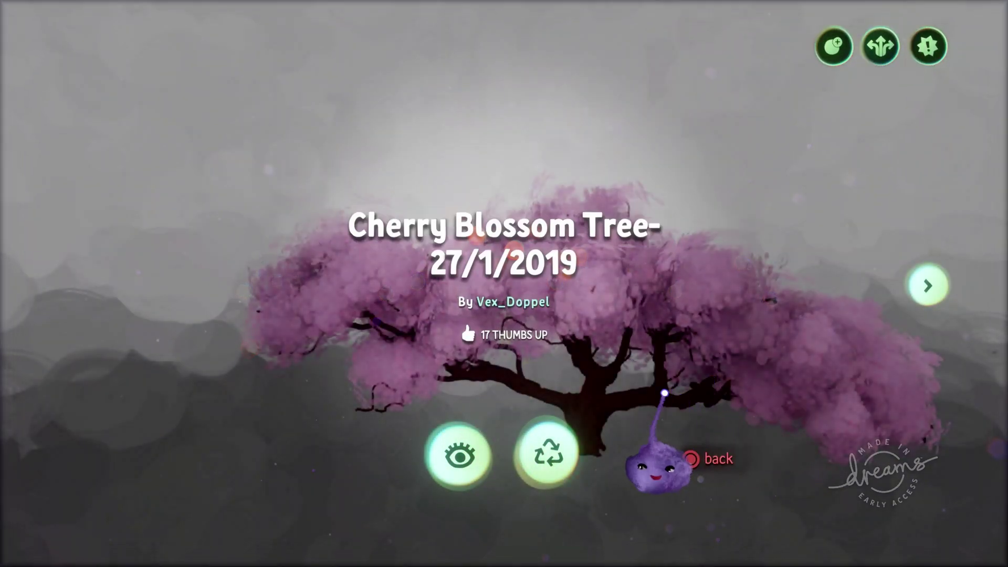
Open the Animated Remix of Cherry Blossom Tree for editing
key("Escape")
left_click(371, 292)
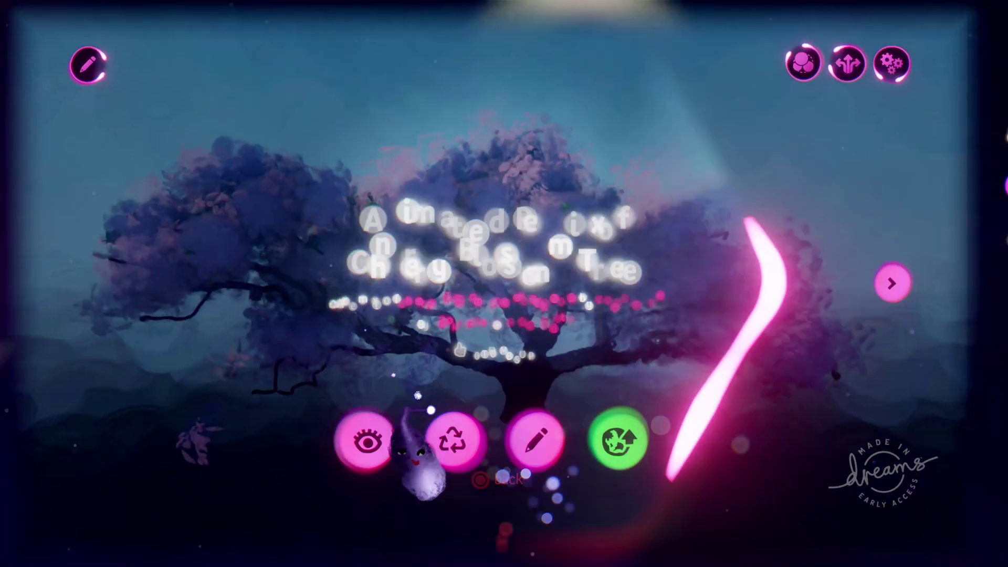
left_click(541, 459)
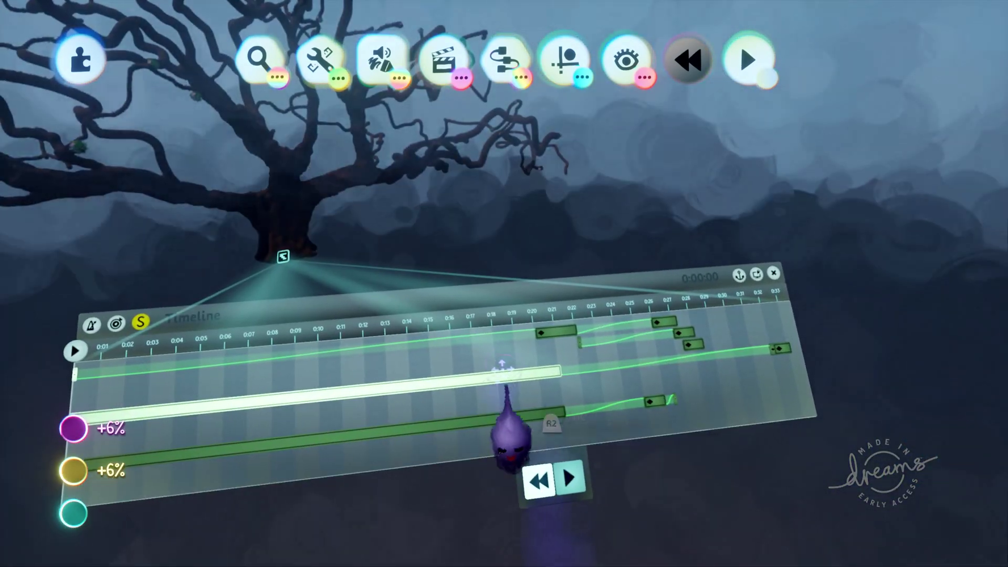
Play the tree's animation from the start of the timeline and pause it at 0:21:33
middle_click_drag(502, 370, 590, 396)
left_click_drag(590, 398, 600, 324)
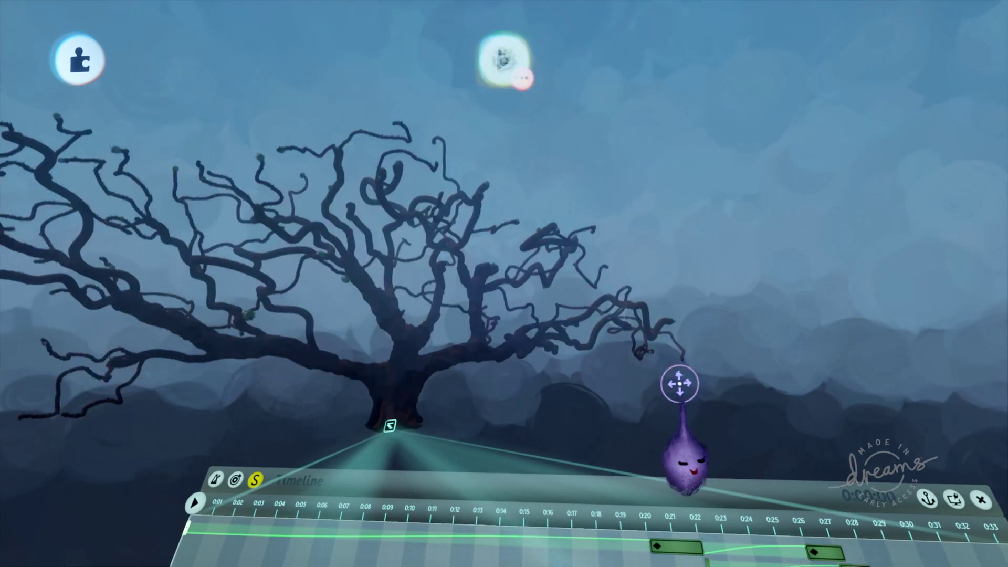
middle_click_drag(680, 382, 690, 330)
mouse_move(690, 329)
left_mouse_down()
mouse_move(702, 319)
mouse_move(693, 342)
left_mouse_up()
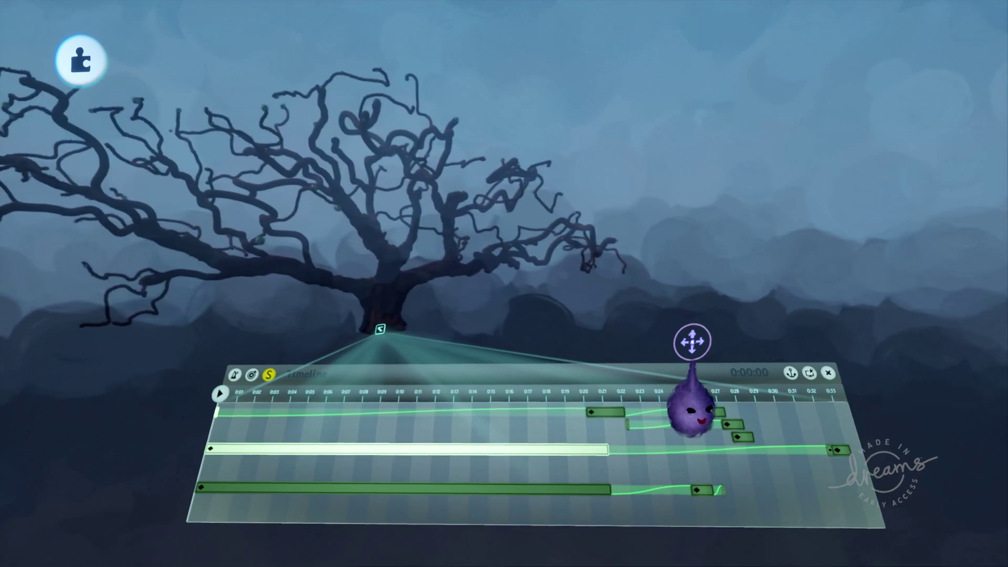
middle_click_drag(664, 289, 659, 295)
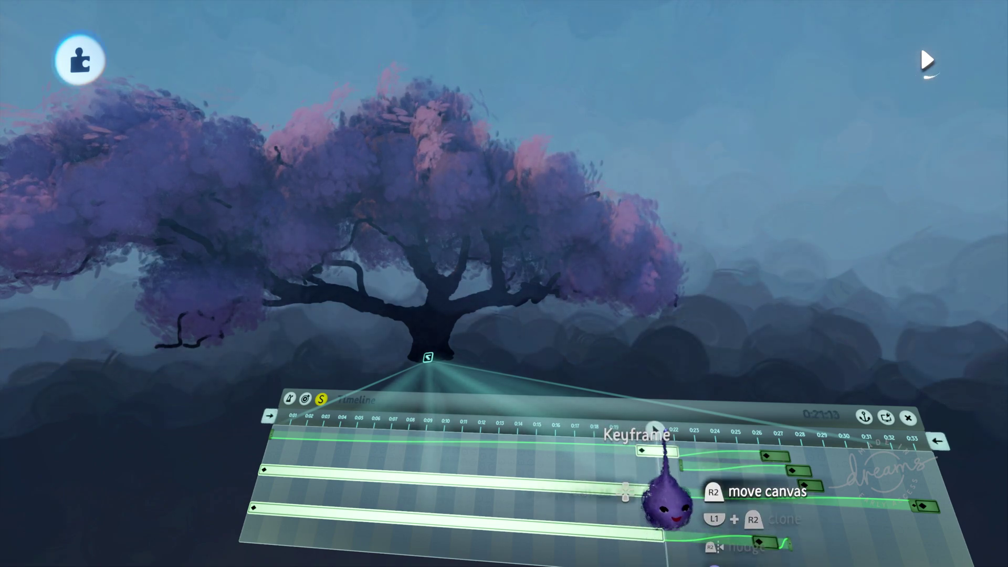
key("space")
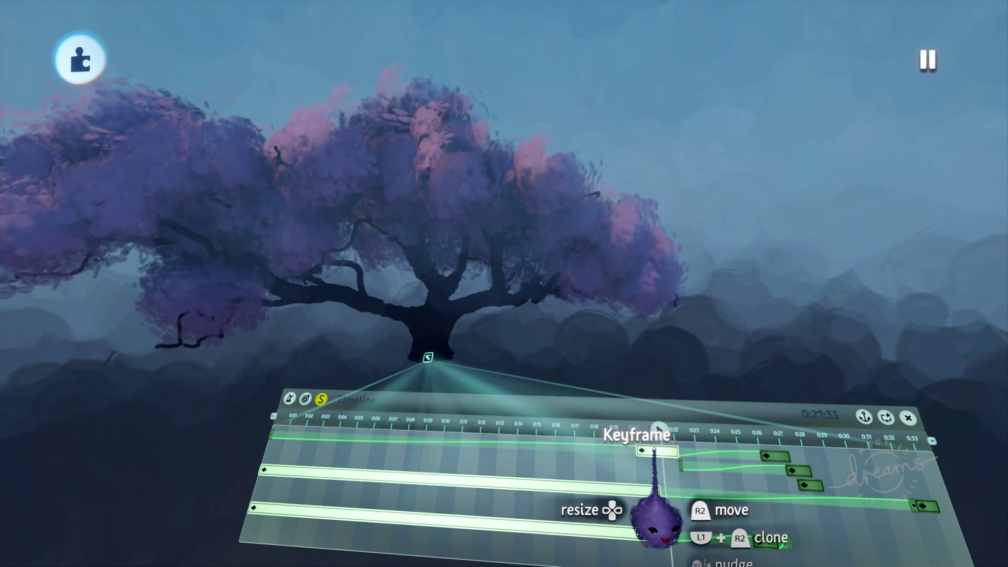
Inspect the short keyframe at the very start of the timeline's top track and deselect it
scroll(661, 448, "up", 5)
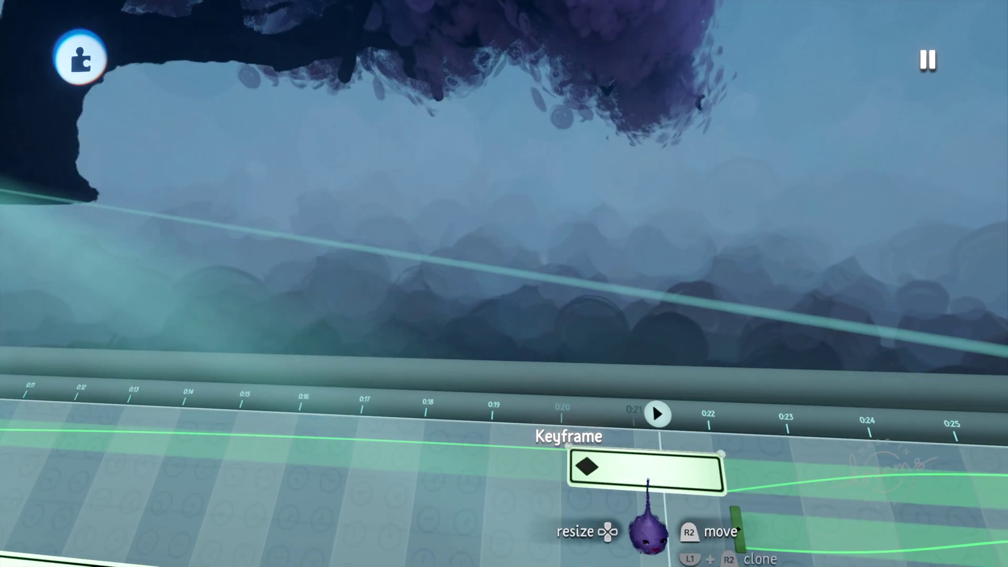
scroll(661, 475, "down", 5)
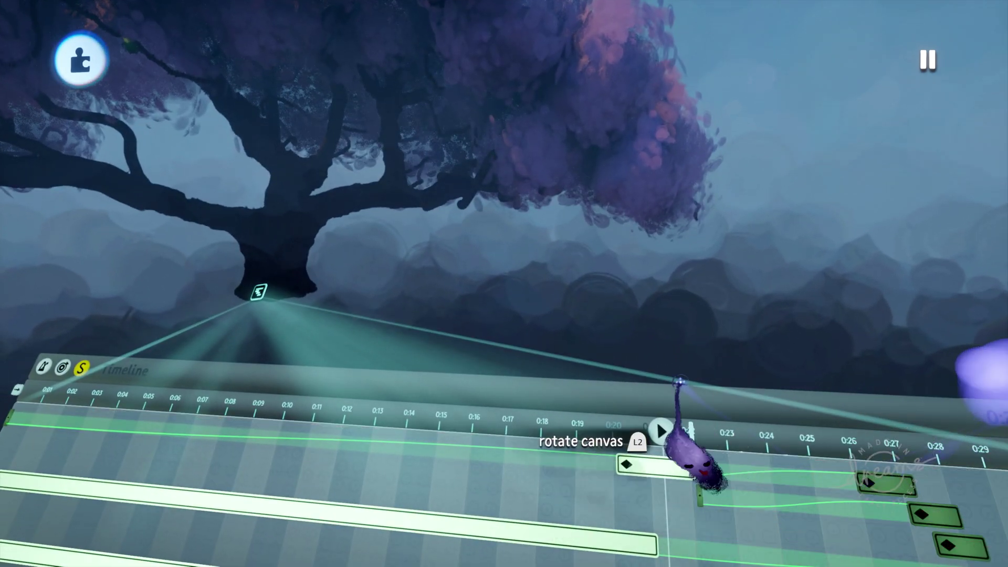
scroll(481, 338, "down", 1)
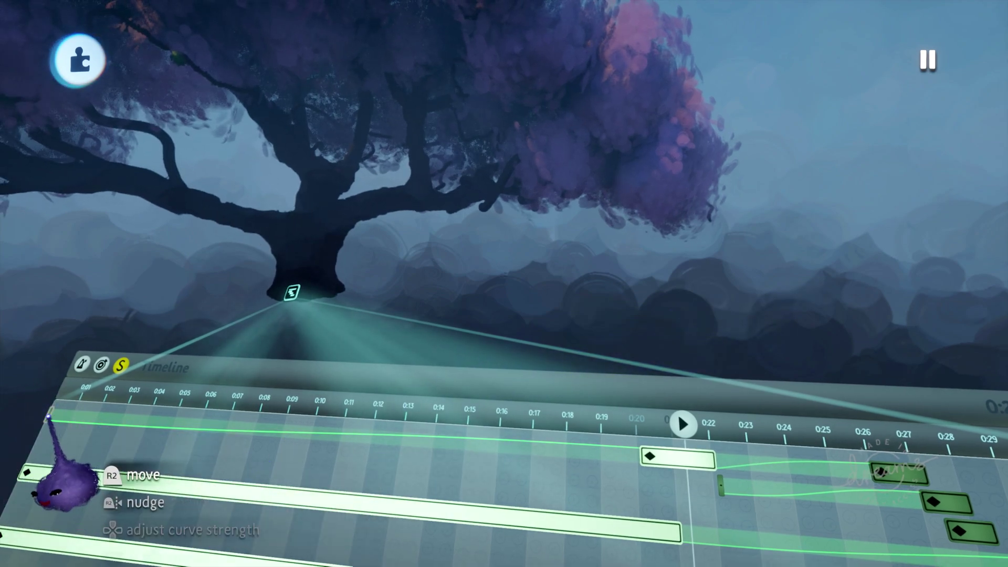
left_click(47, 416)
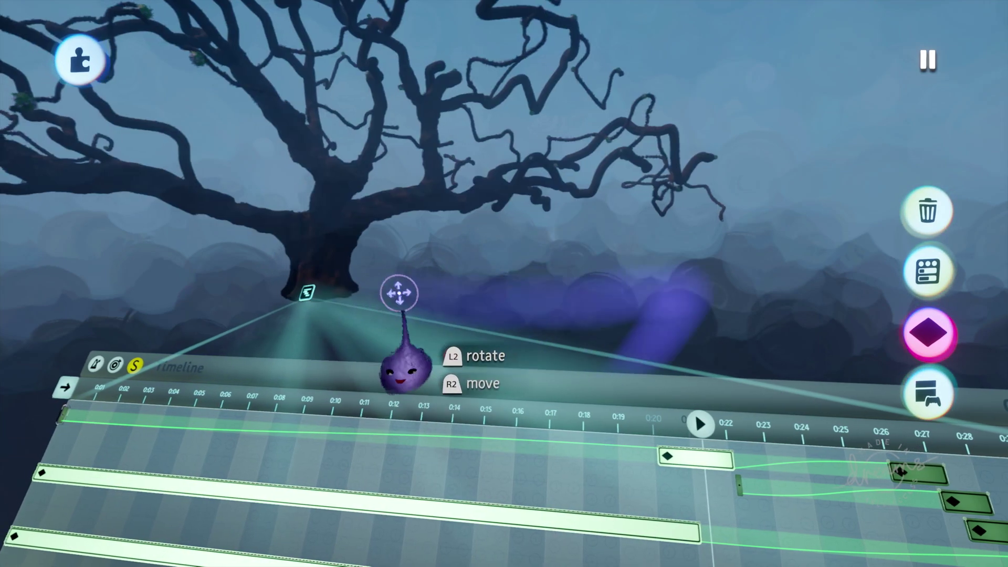
scroll(368, 227, "down", 4)
middle_click_drag(364, 230, 456, 378)
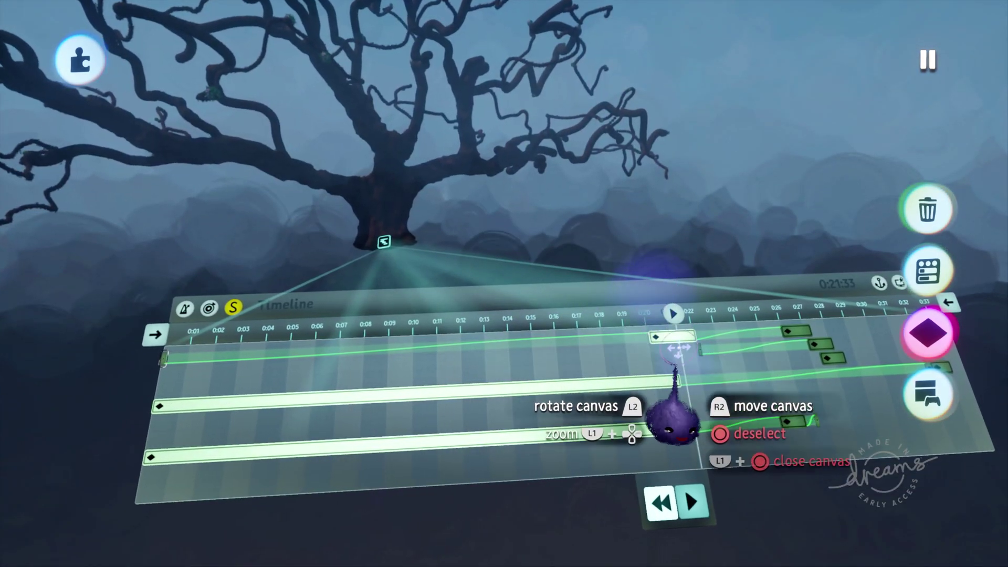
key("Escape")
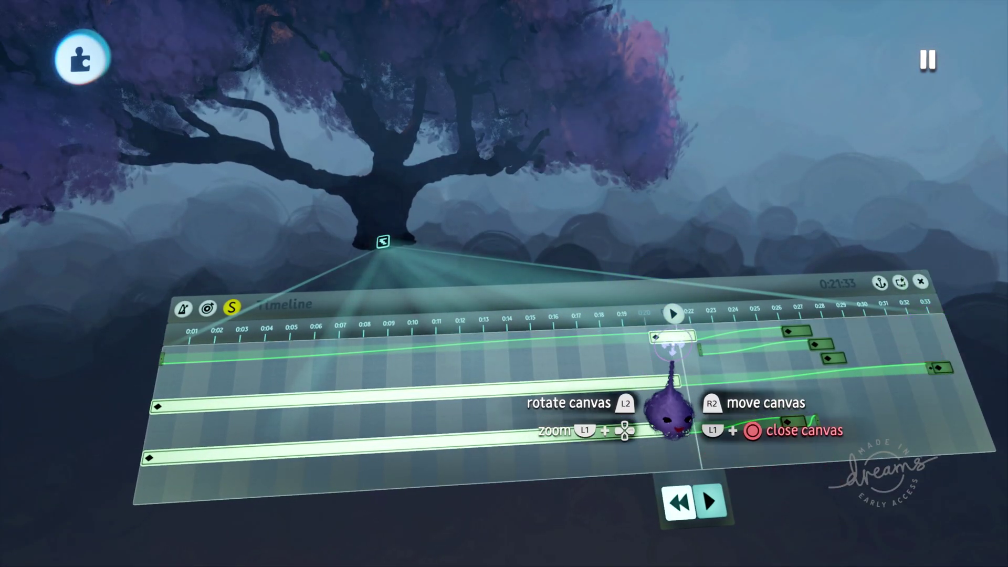
Delete the top-track keyframe near 0:21 and record a replacement keyframe at 0:20:46 with the blossoms fully grown
key("Delete")
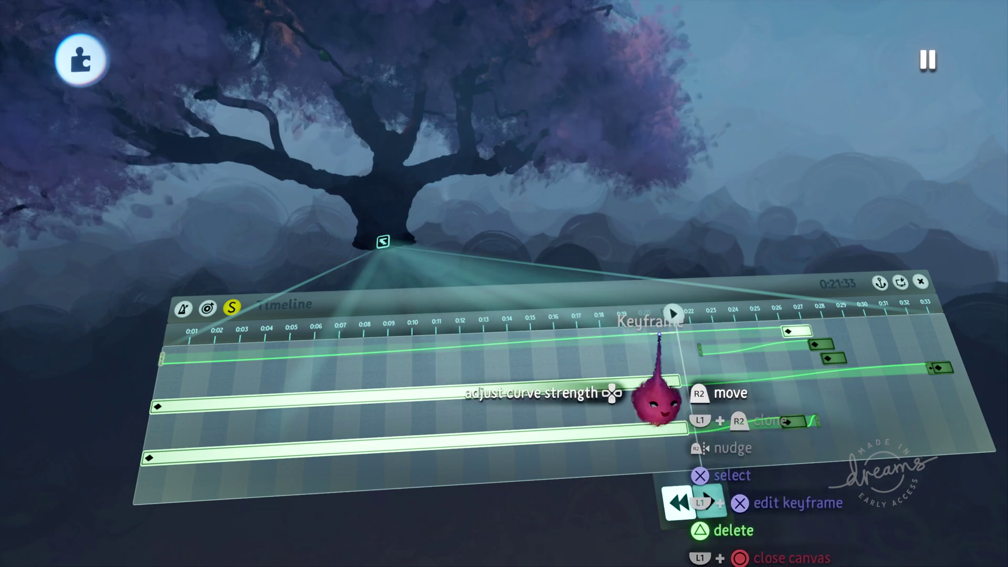
left_click_drag(651, 307, 650, 315)
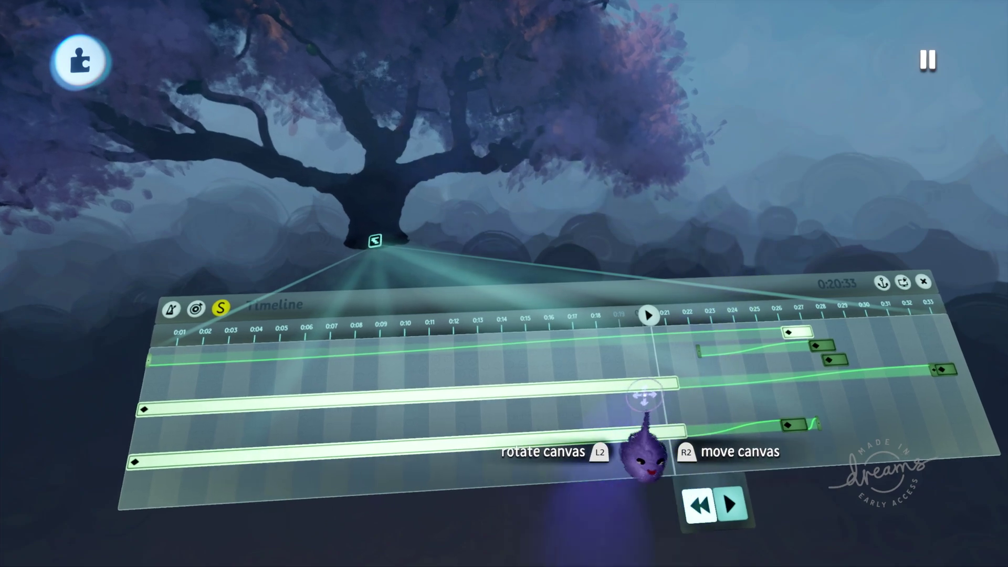
left_click(445, 62)
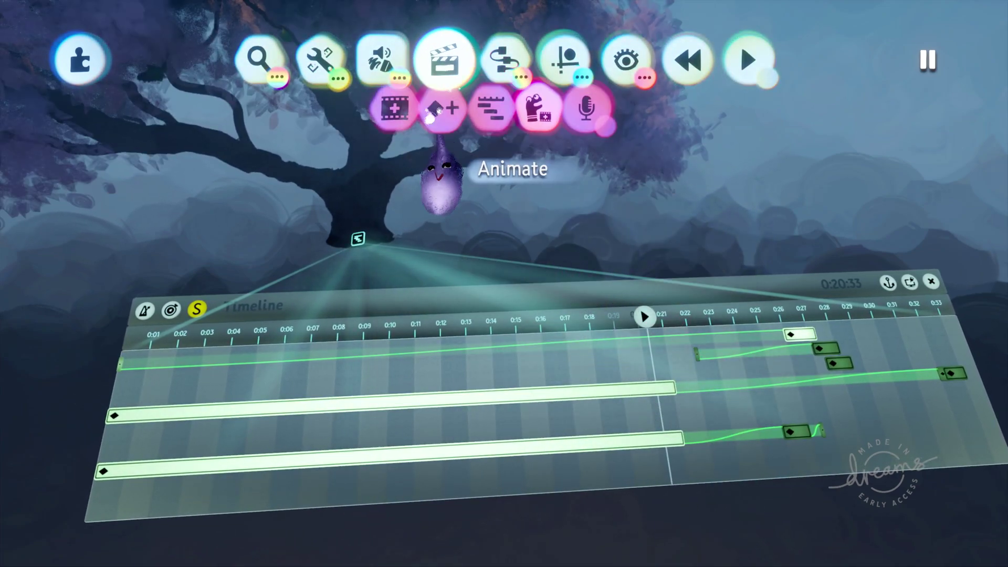
left_click(443, 109)
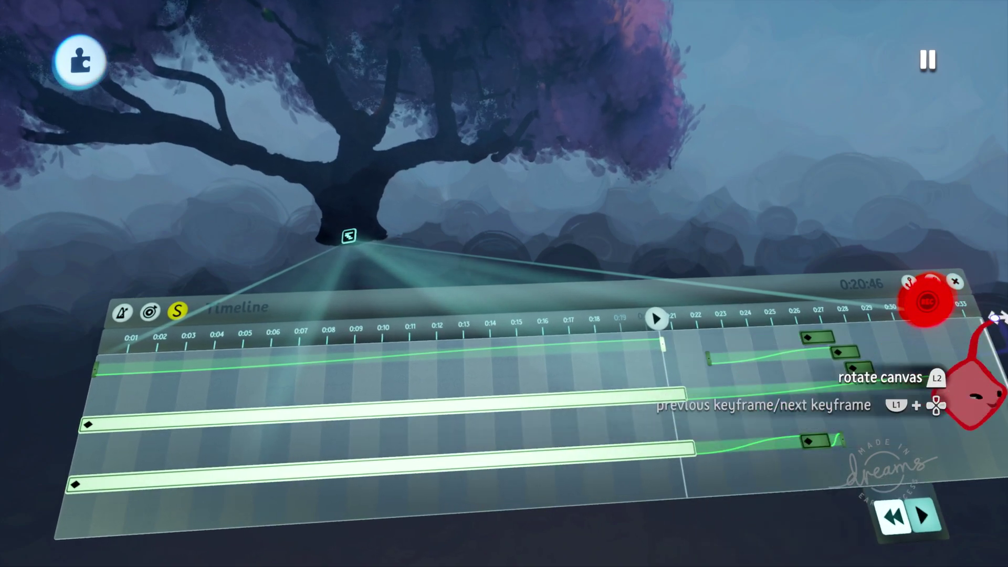
left_click(928, 301)
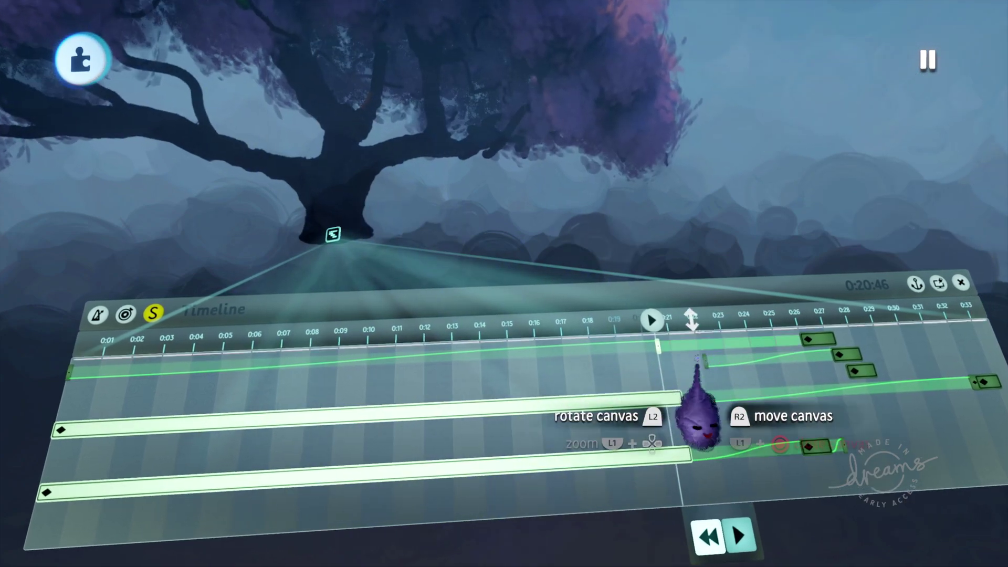
Stretch the new top-track keyframe from 0:20:46 to just before 0:23
scroll(677, 362, "up", 5)
scroll(640, 395, "down", 2)
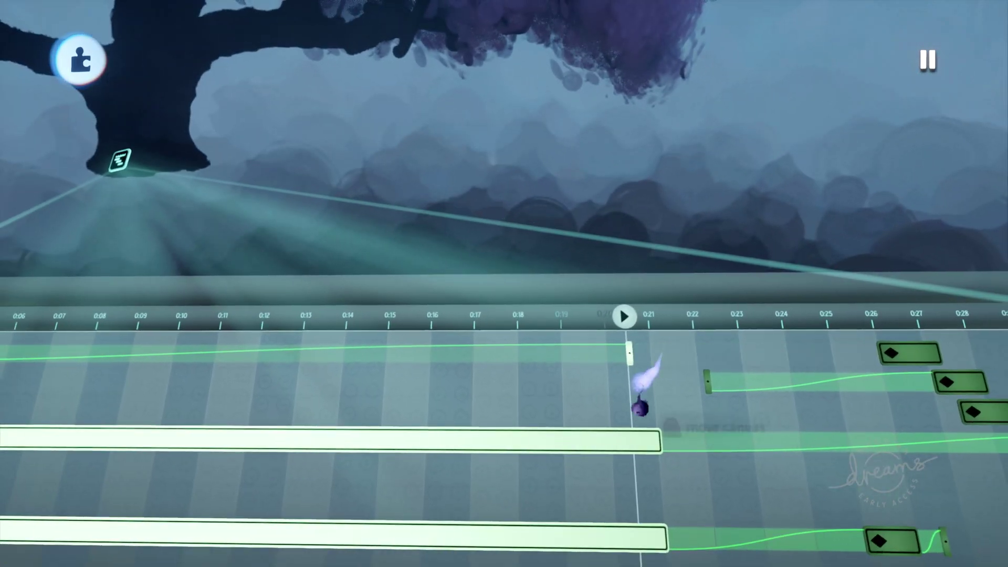
scroll(653, 513, "down", 1)
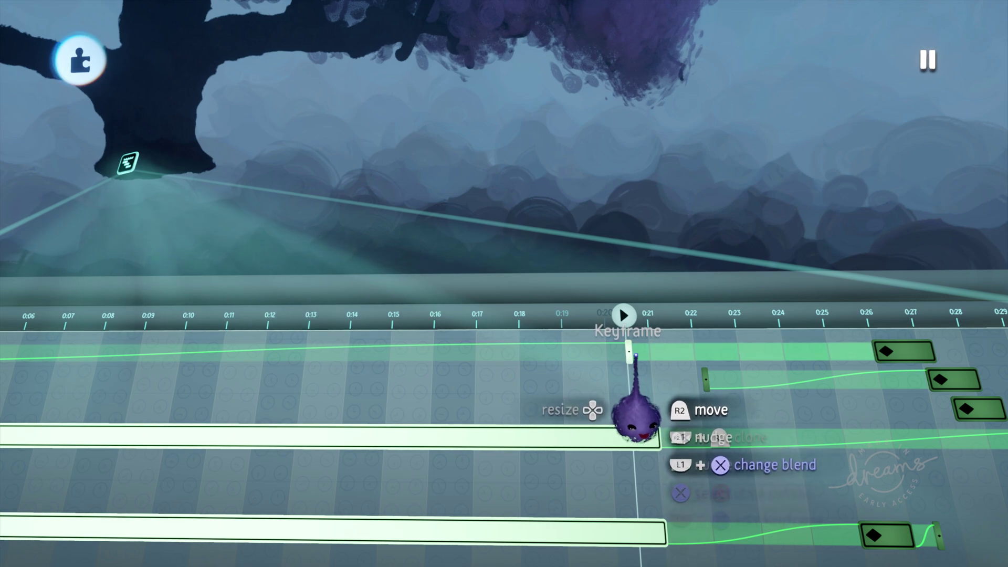
scroll(632, 360, "up", 5)
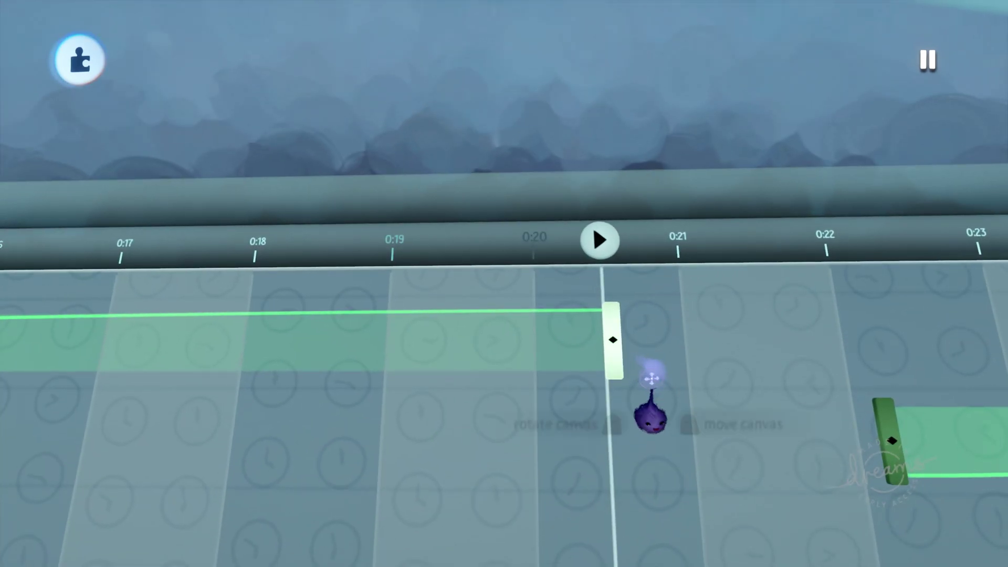
scroll(851, 342, "down", 2)
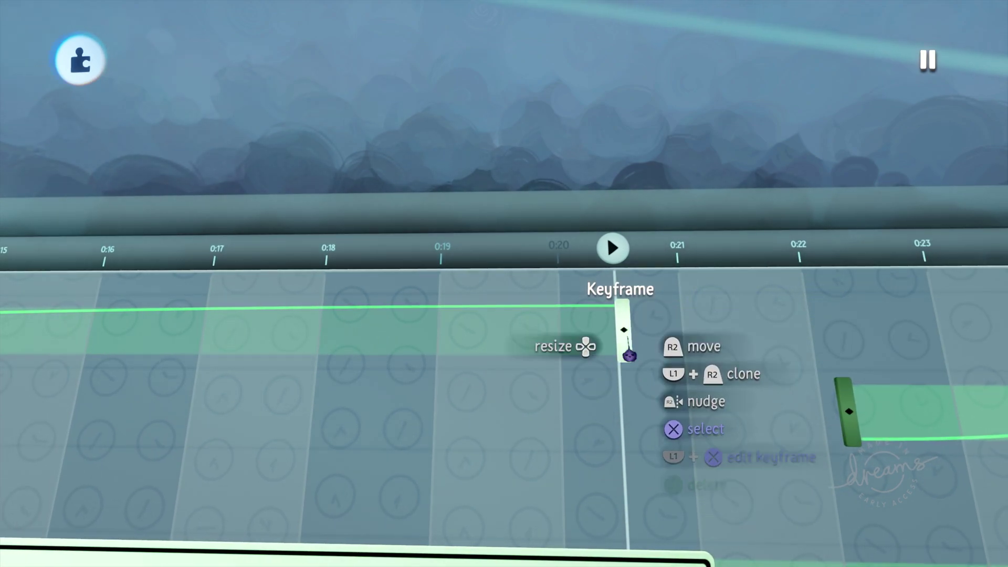
left_click_drag(629, 348, 893, 377)
scroll(885, 321, "down", 10)
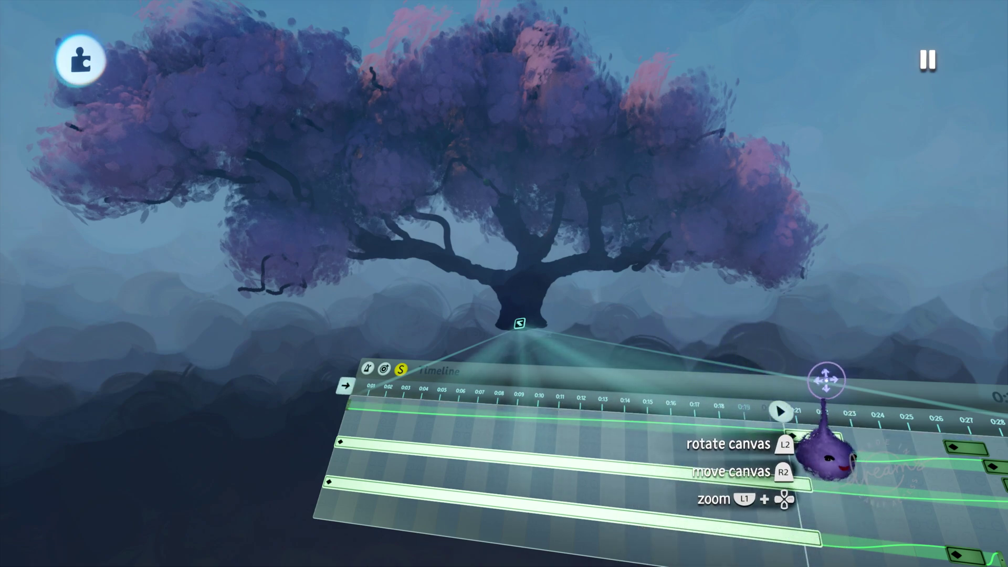
Replay the timeline from the start and examine the blend options of the curve leading into the new keyframe
left_click_drag(833, 391, 386, 406)
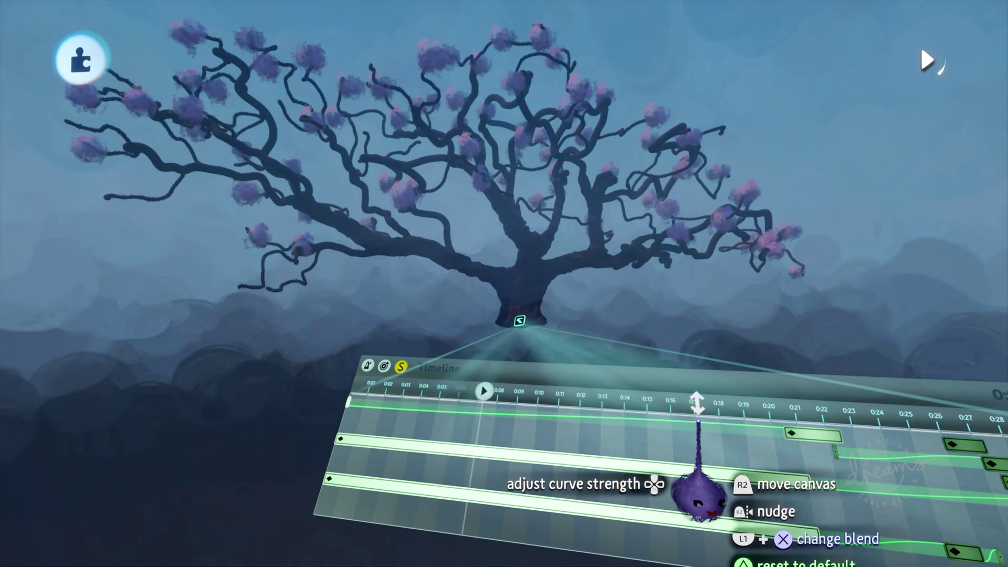
left_click(706, 425)
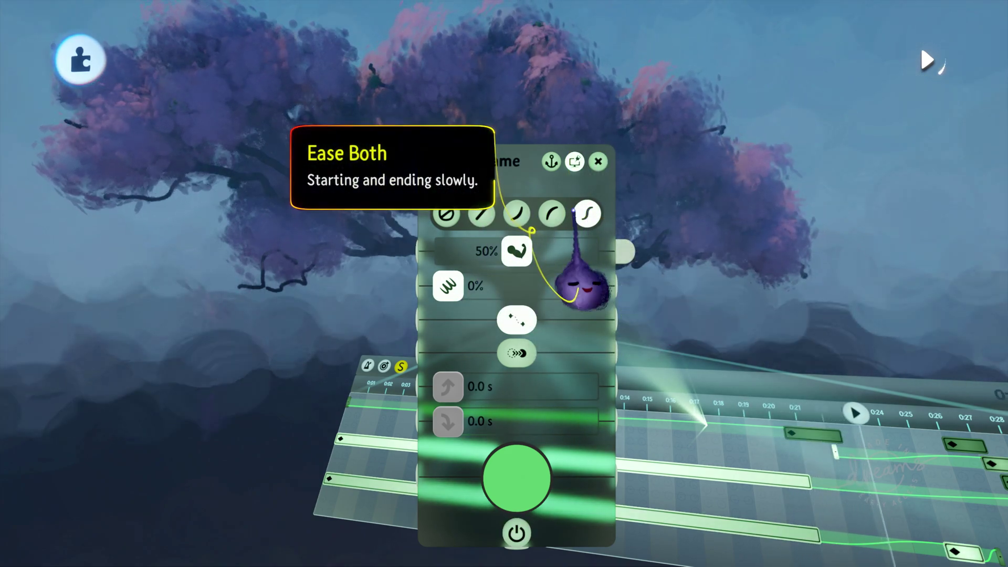
key("Escape")
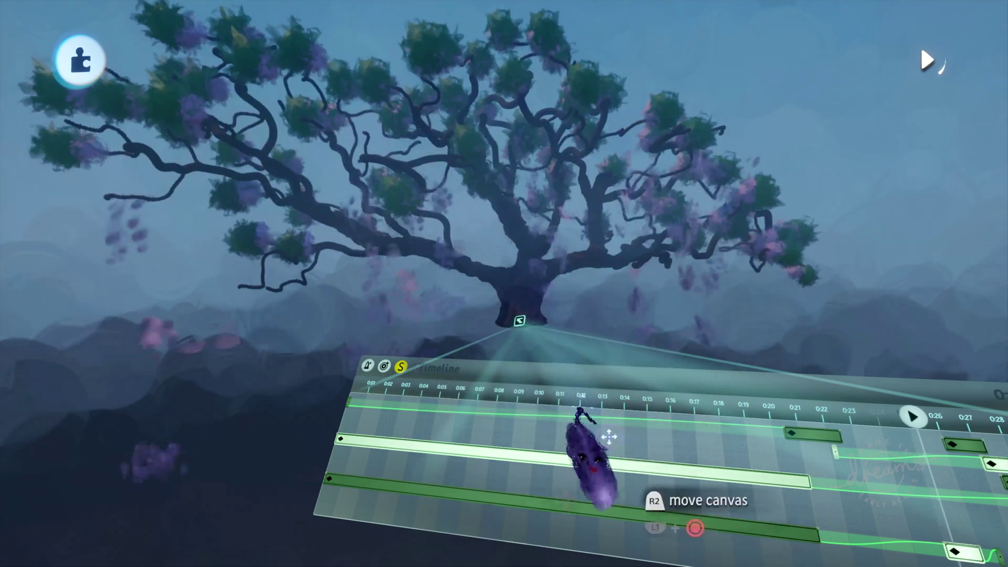
Pause playback, set the playhead to 0:24:50, and inspect the falling petals painting in paint mode
key("space")
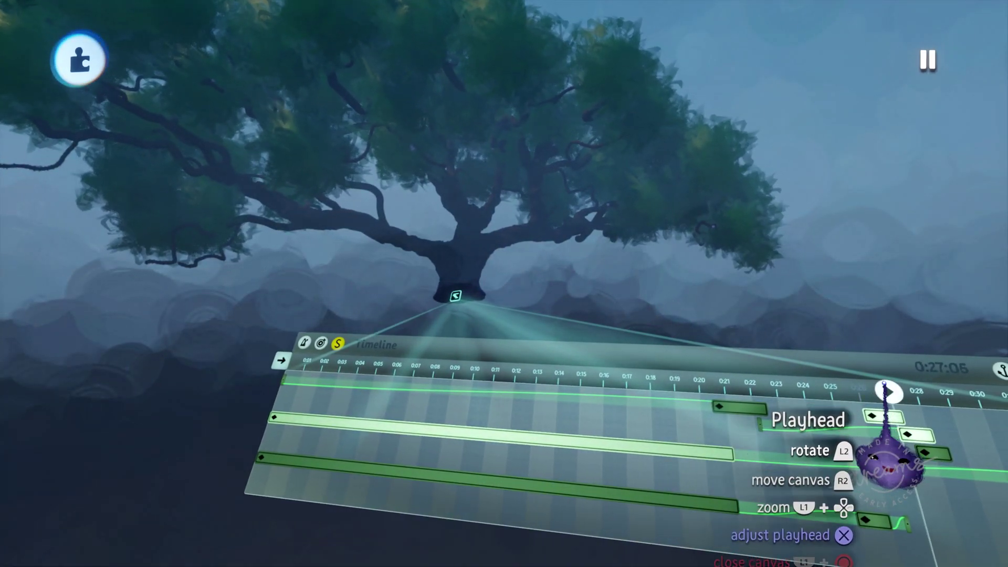
left_click_drag(886, 391, 800, 377)
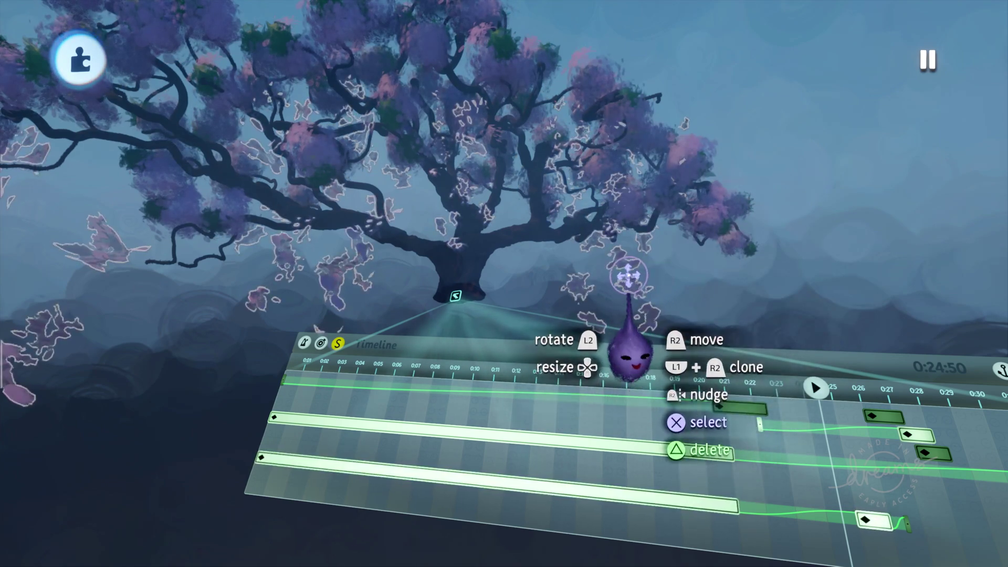
left_click(628, 275)
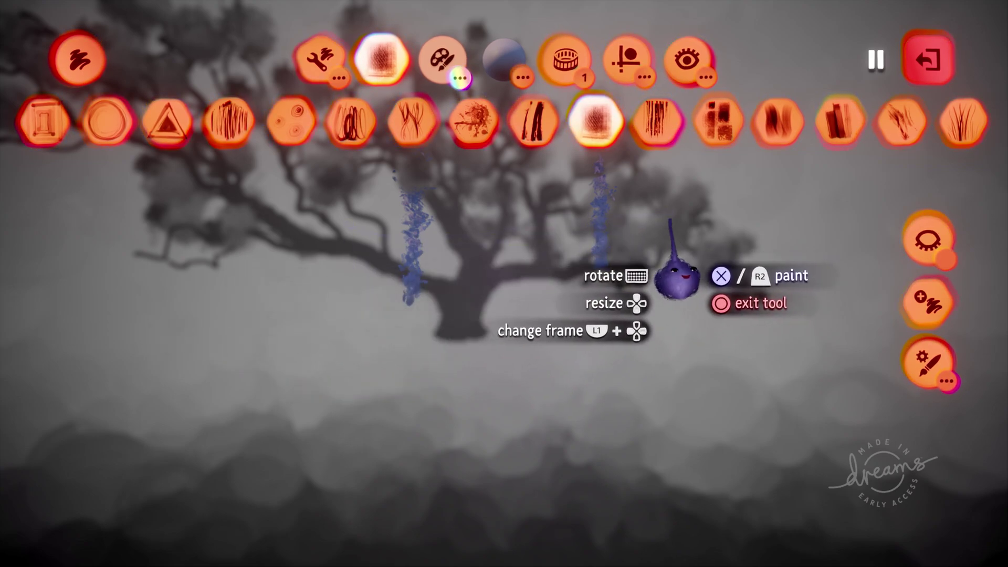
key("Escape")
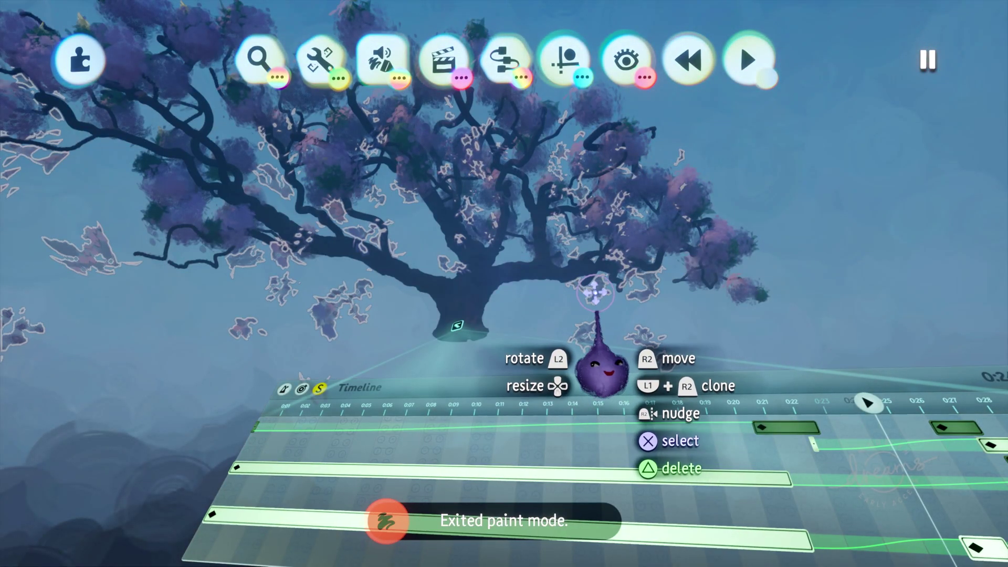
Examine the falling petals painting's positional and rotational duplicate settings
left_click(595, 292)
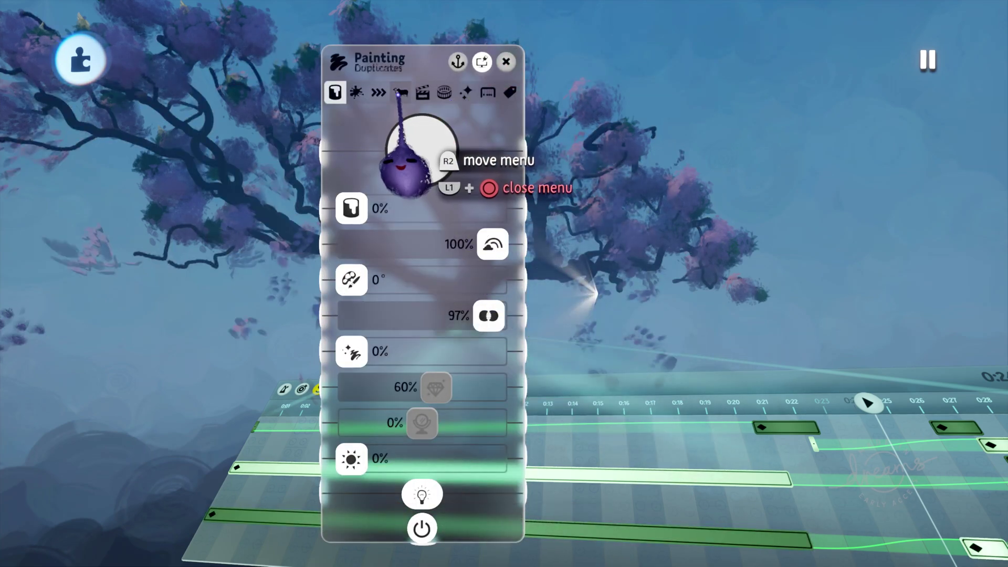
left_click(401, 92)
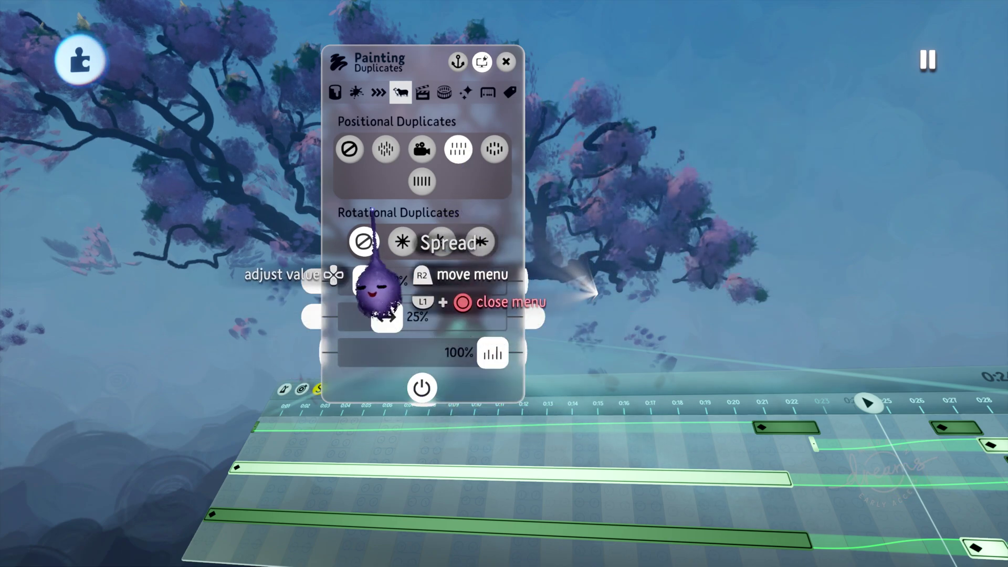
key("Escape")
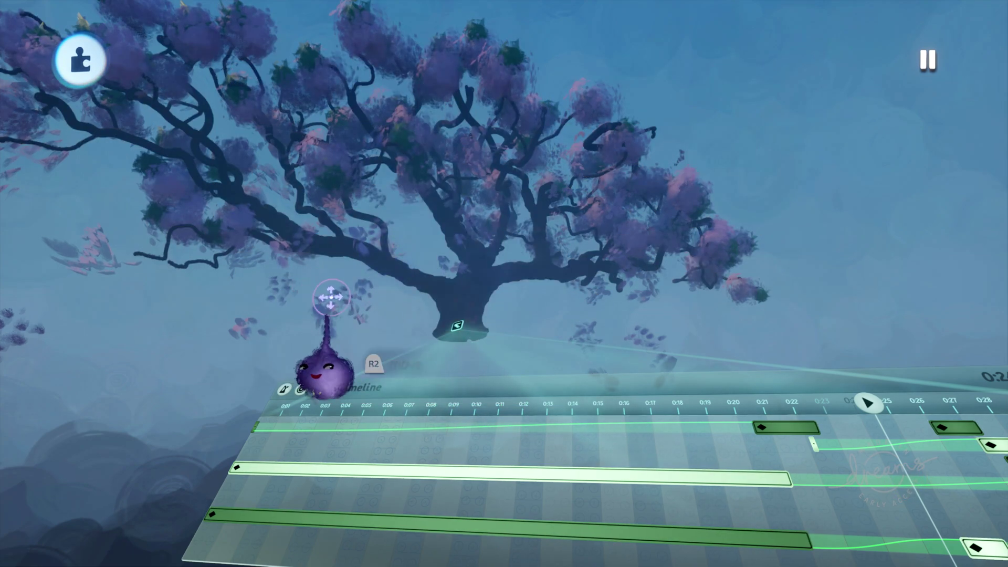
Examine the falling petals painting's stroke and animation properties, including its Playback Speed
right_click(332, 303)
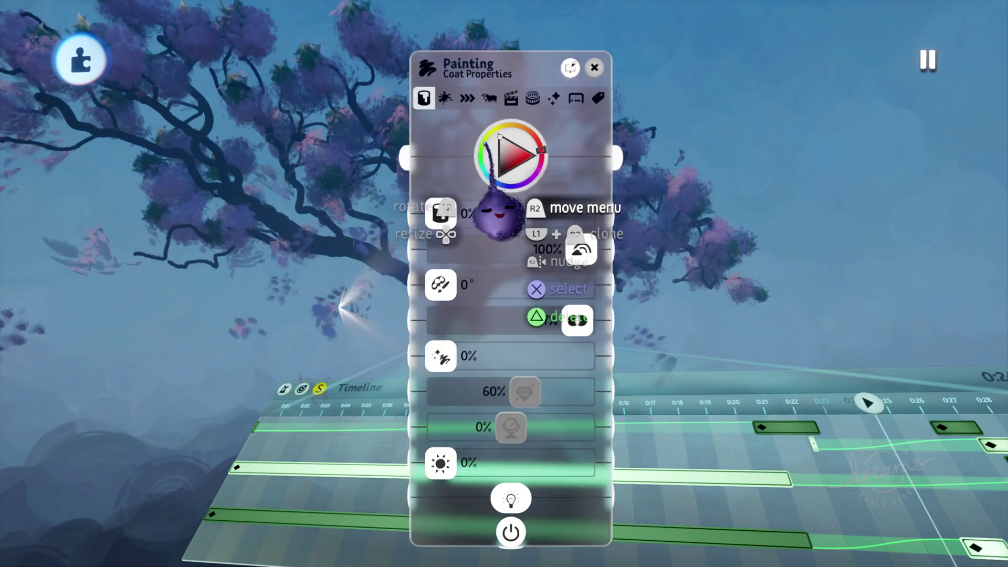
left_click(467, 99)
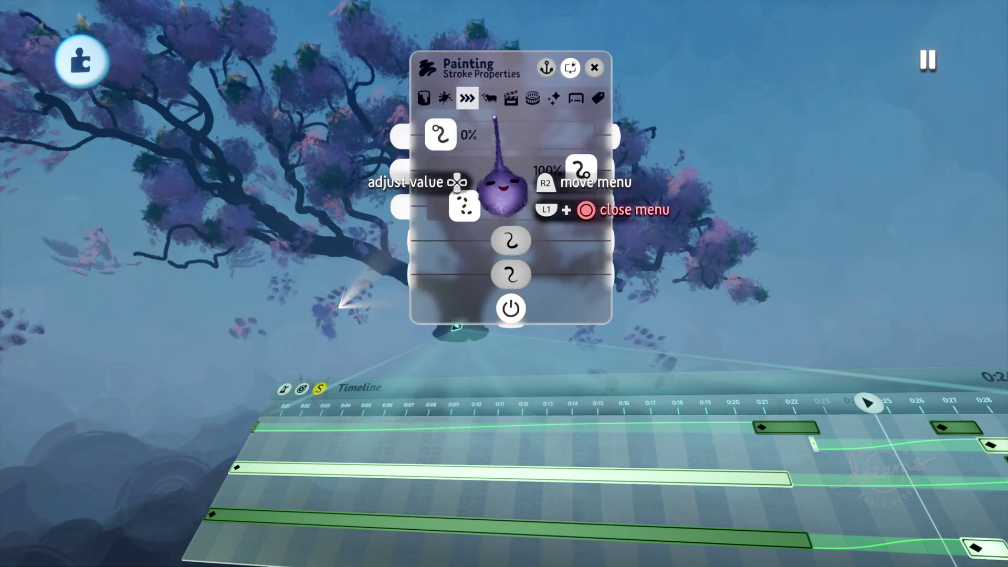
left_click(511, 98)
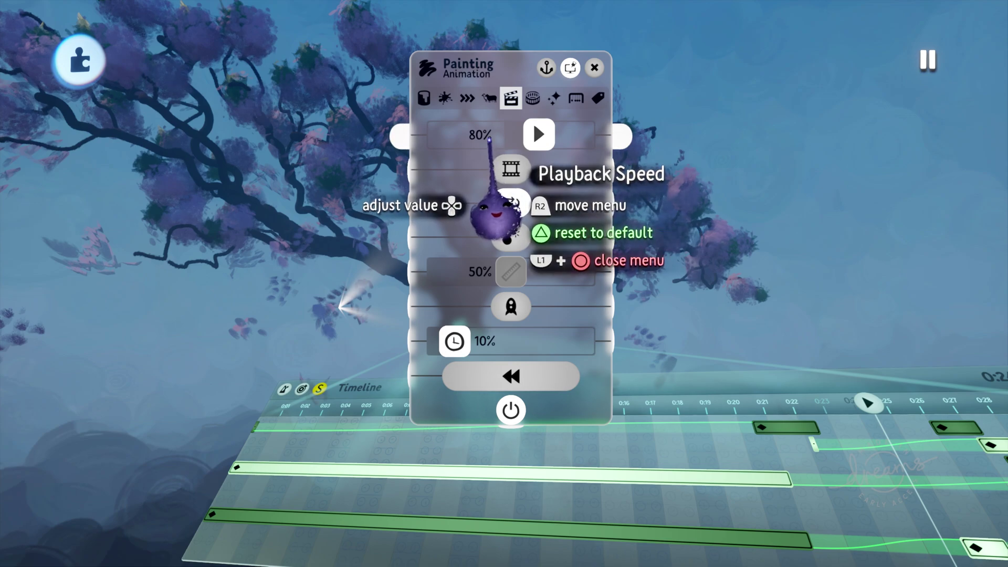
mouse_move(541, 137)
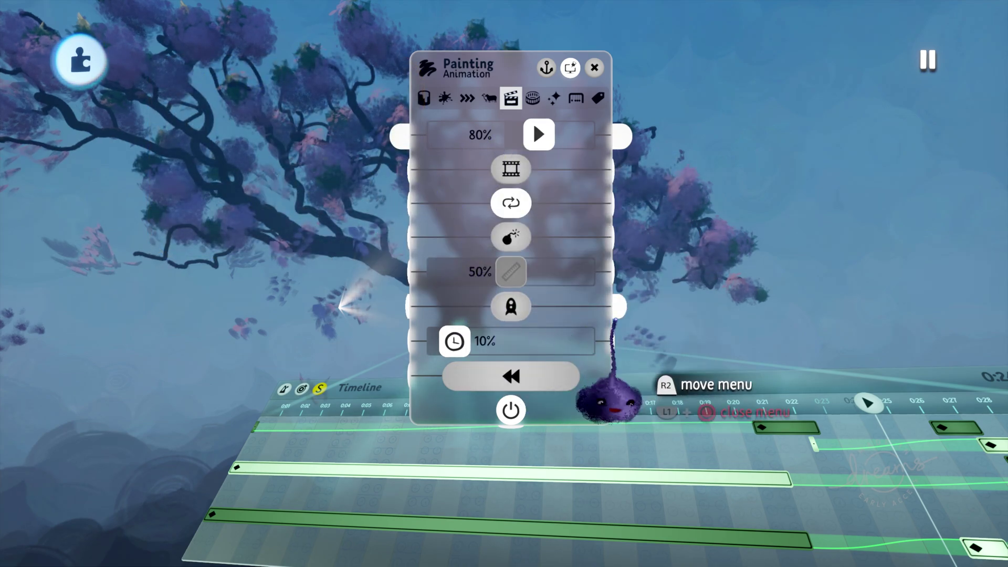
key("Escape")
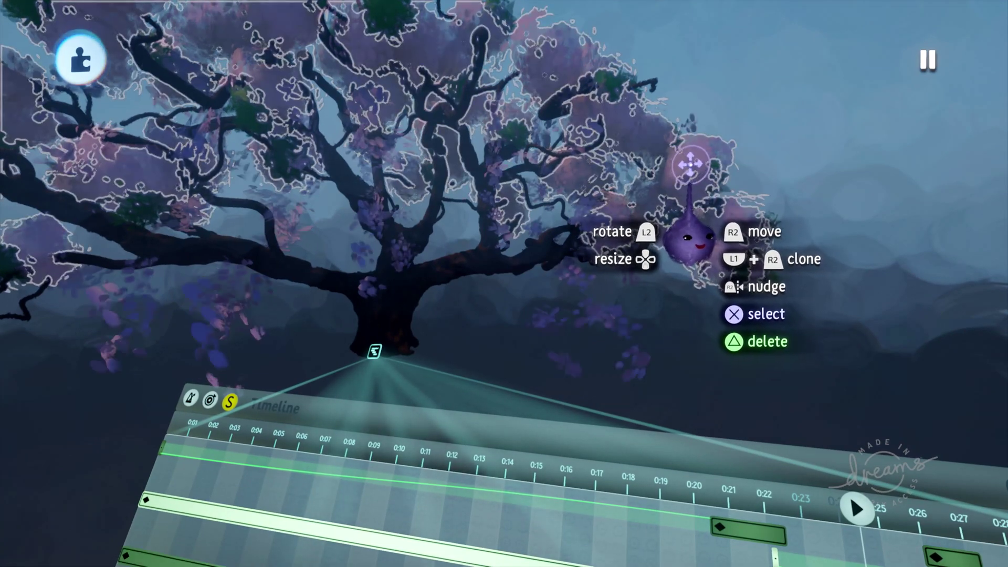
Scope into the blossom group and inspect the Outer Properties of a blossom sculpture on the outermost branch
left_click(689, 236)
key("Escape")
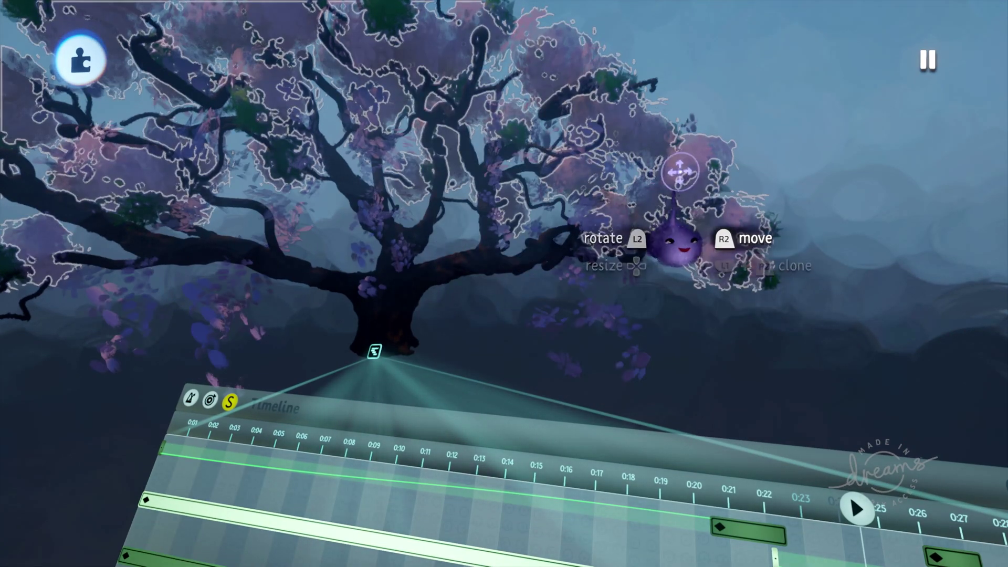
left_click(686, 167)
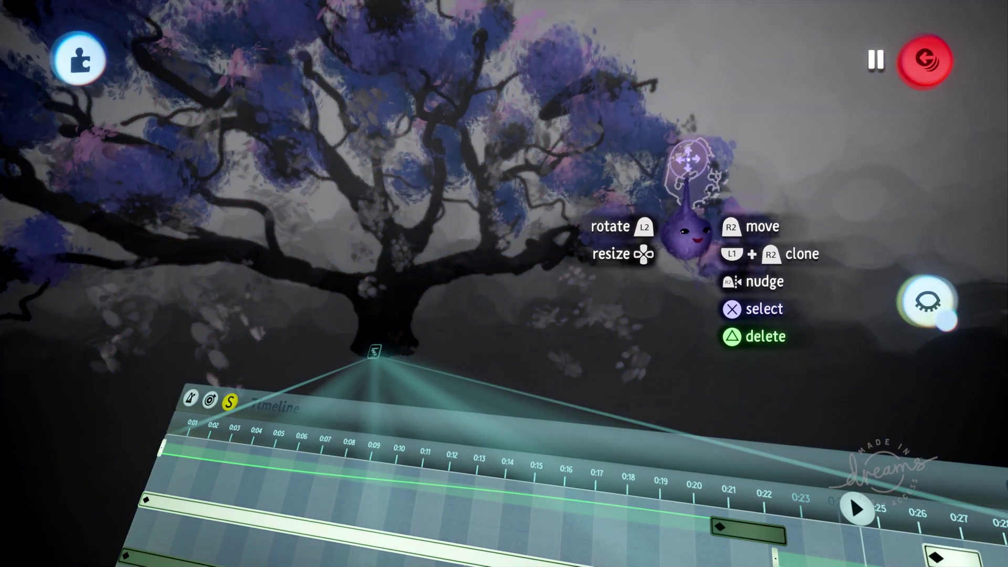
left_click(694, 162)
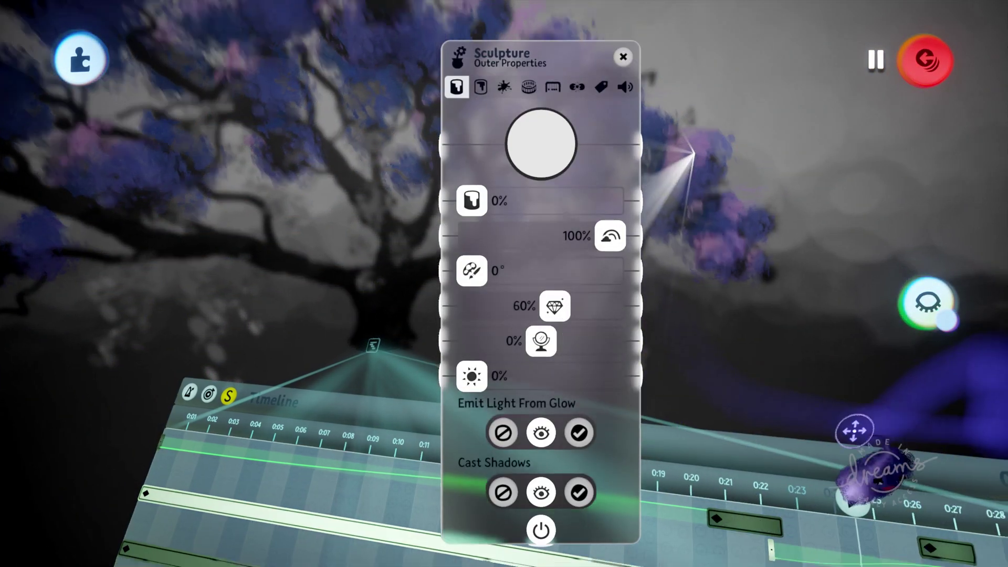
left_click(856, 427)
mouse_move(554, 213)
left_mouse_down()
mouse_move(434, 173)
mouse_move(441, 152)
left_mouse_up()
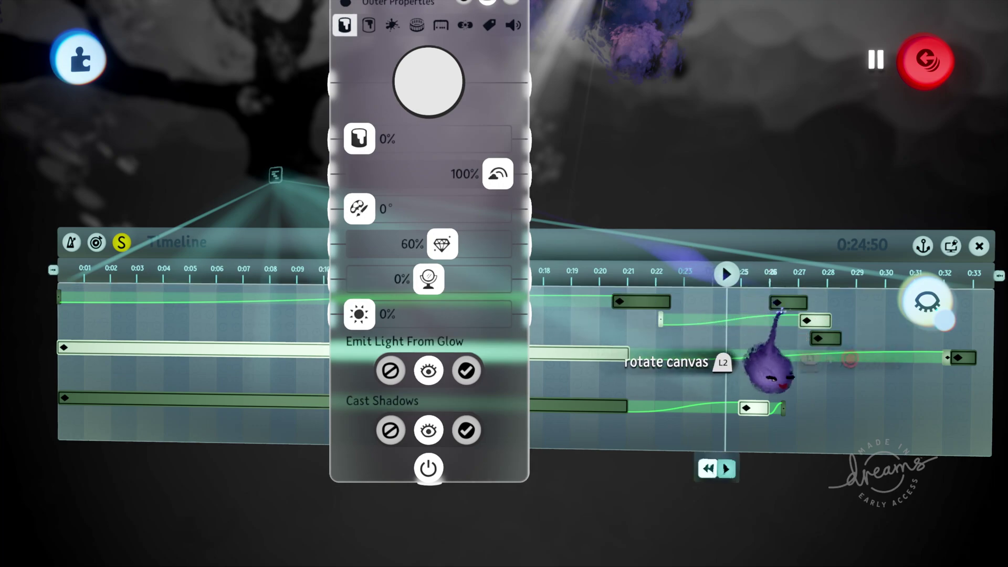
Scope out of the group and check the blossom sculpture's tint and Original Color Saturation in the top-track keyframe after 0:26
left_click(787, 304)
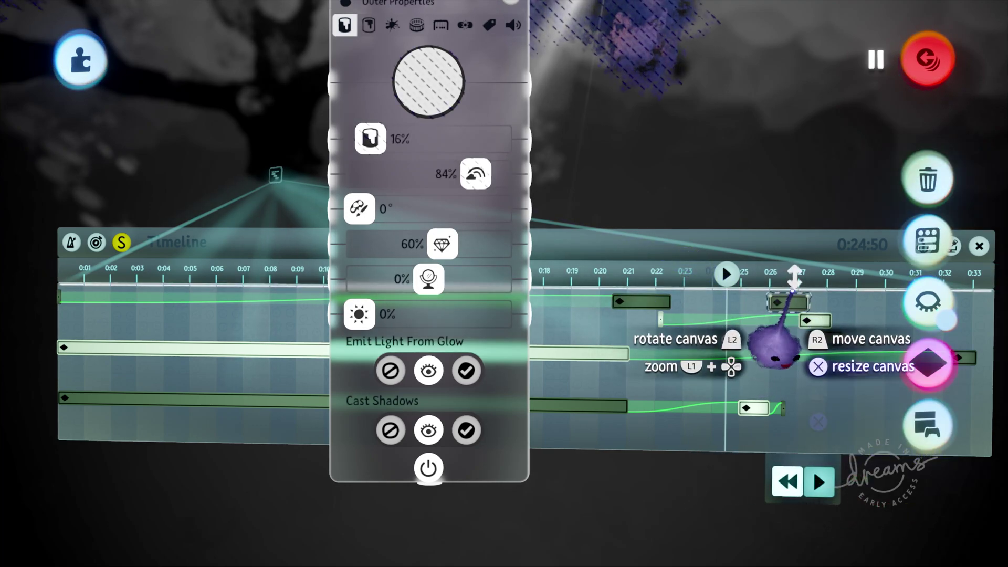
key("Escape")
middle_click_drag(833, 184, 762, 199)
left_click_drag(461, 99, 462, 162)
key("Escape")
middle_click_drag(754, 360, 733, 420)
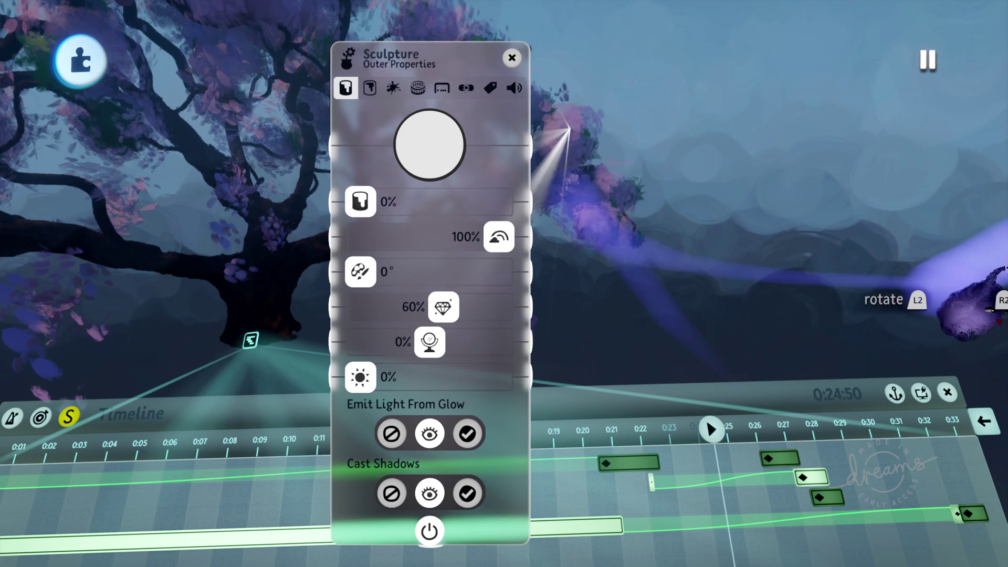
left_click(781, 456)
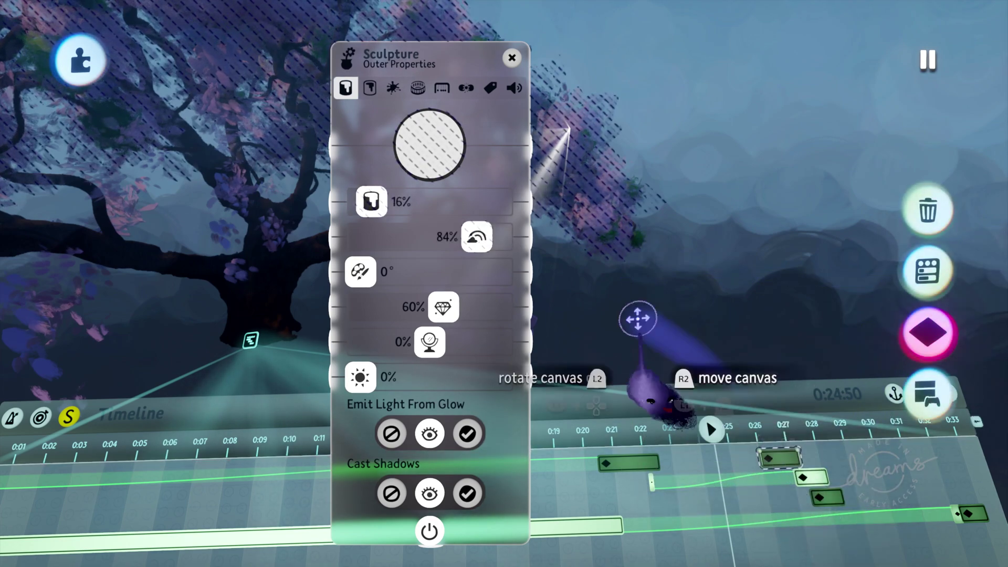
mouse_move(415, 270)
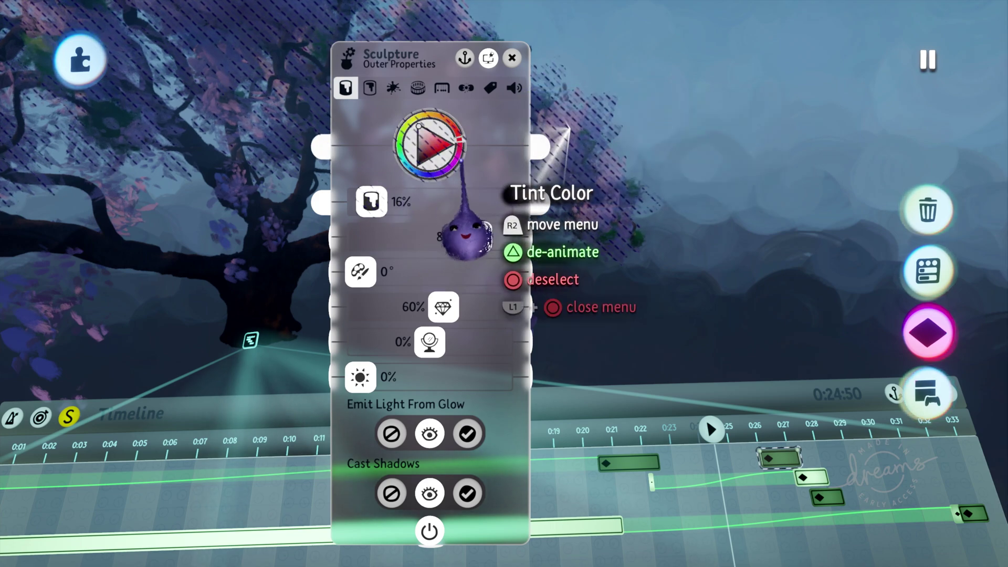
mouse_move(467, 169)
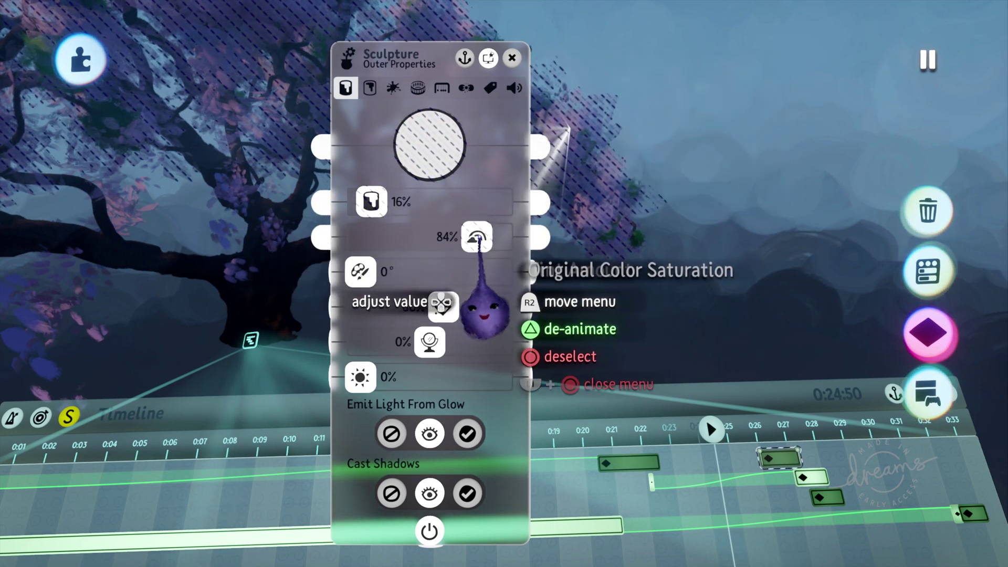
mouse_move(492, 243)
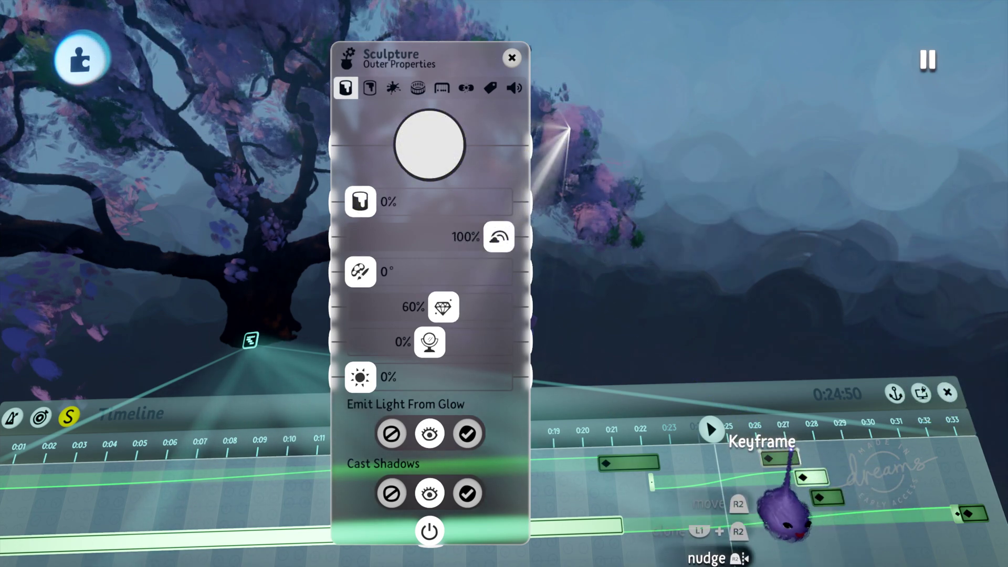
Compare the blossom sculpture's Fleck Properties, including Ruffle and Impasto, with those stored in the top-track keyframe after 0:26
left_click(397, 88)
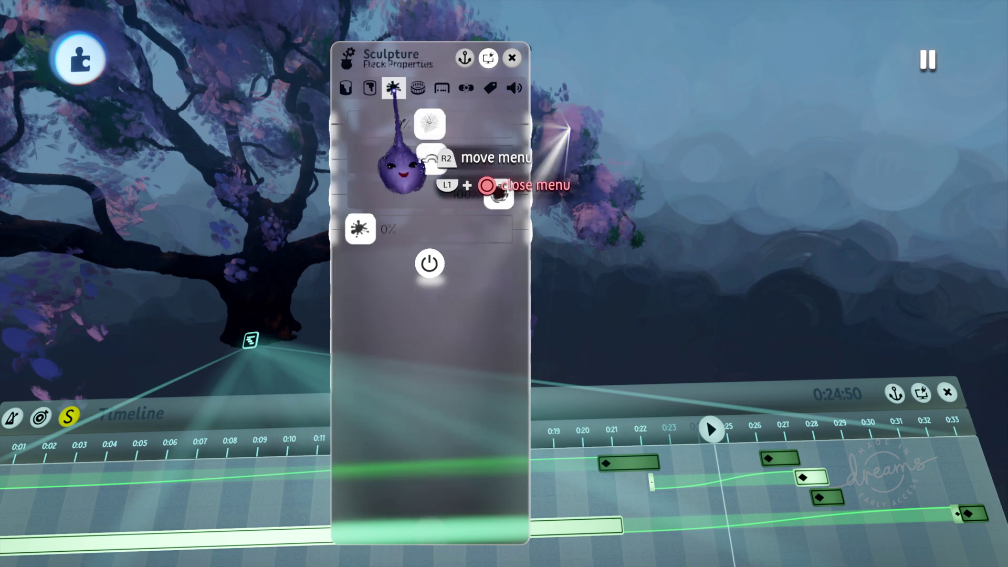
left_click(790, 458)
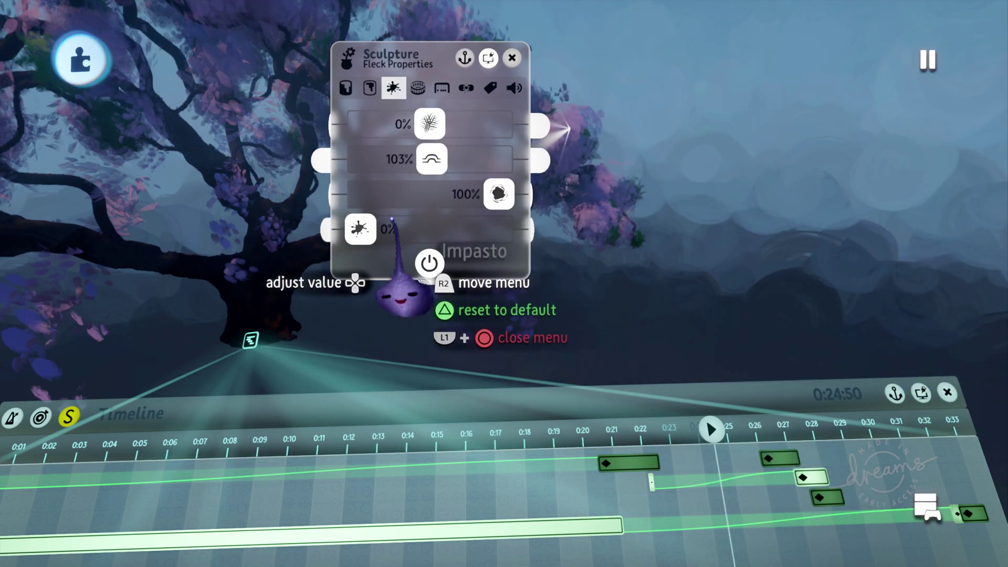
left_click(786, 457)
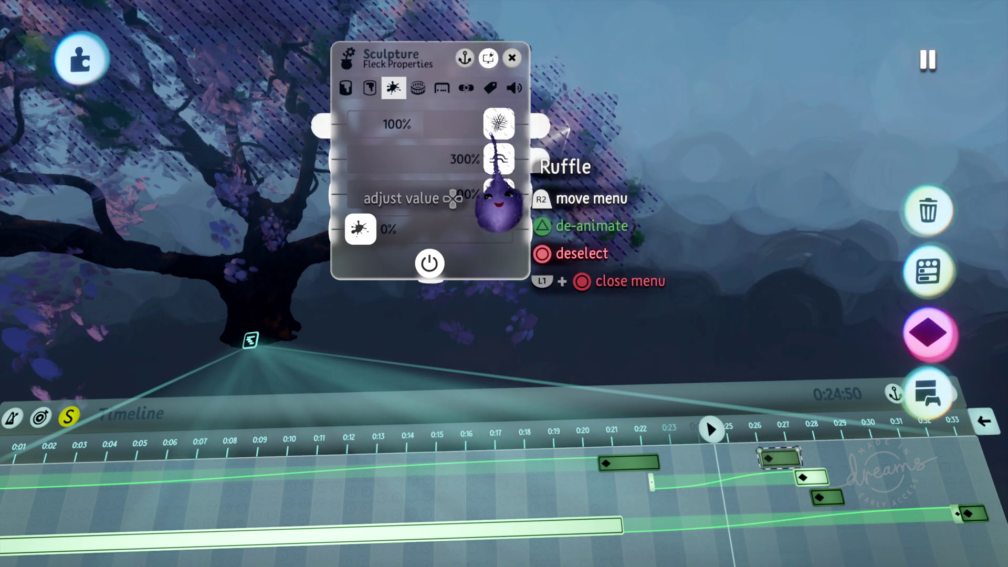
key("Escape")
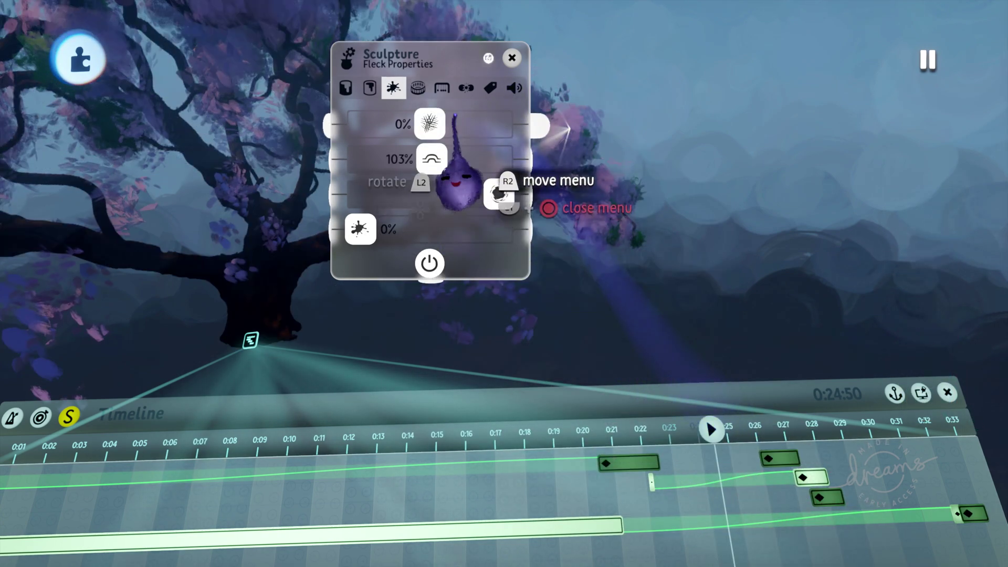
Compare the blossom sculpture's Effects with the keyframed ones and read the description of Evaporate
left_click(418, 86)
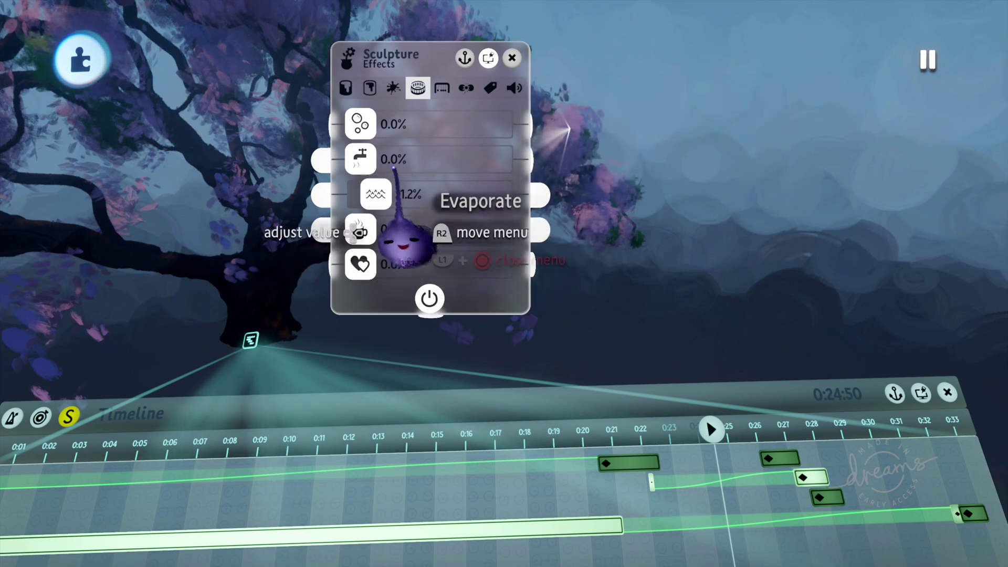
left_click(779, 459)
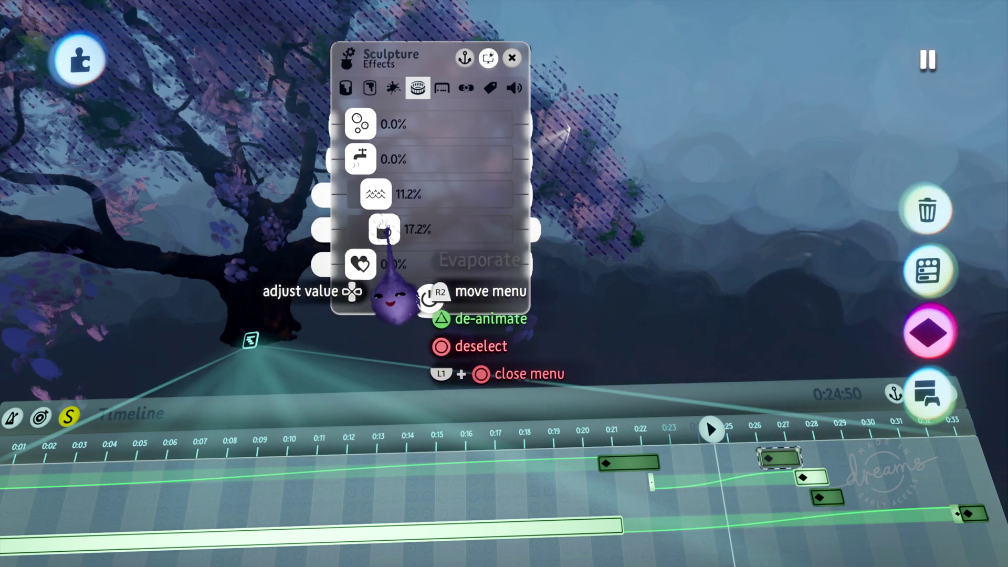
mouse_move(442, 230)
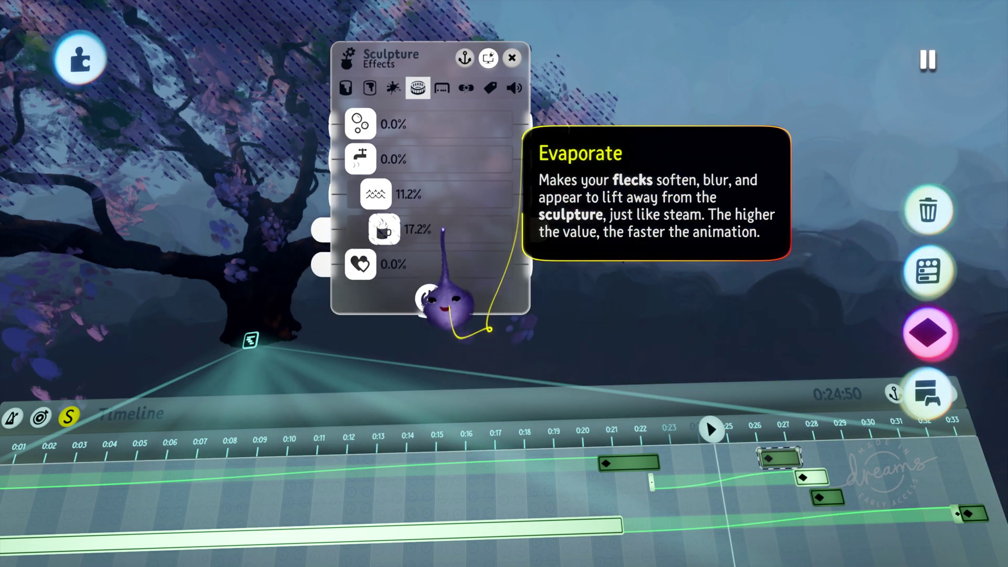
key("Escape")
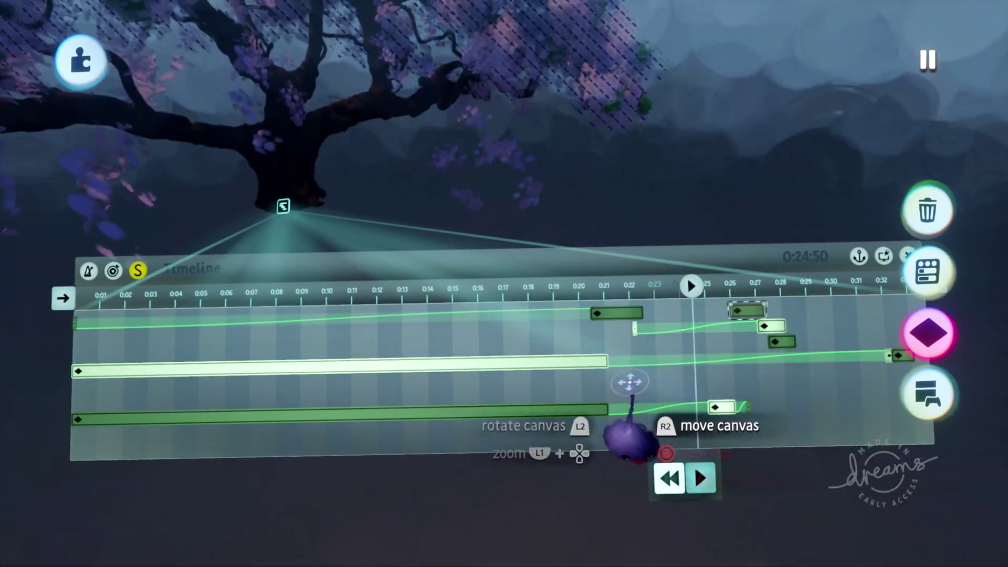
Undo the recent keyframe selections and property menu changes around the blossom sculpture
middle_click_drag(777, 266, 706, 313)
middle_click_drag(670, 255, 680, 331)
left_click_drag(680, 331, 656, 342)
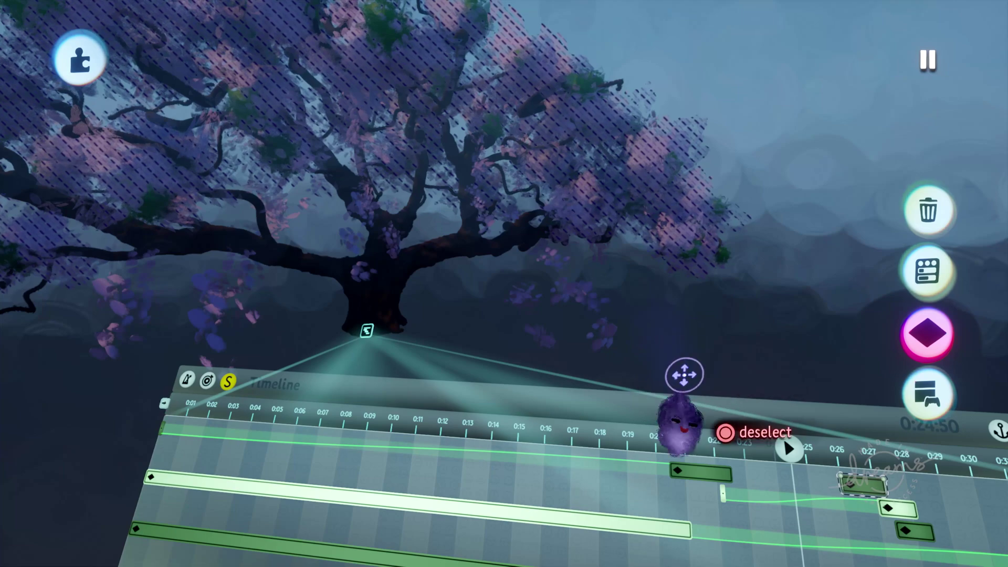
key("Return")
key("Left")
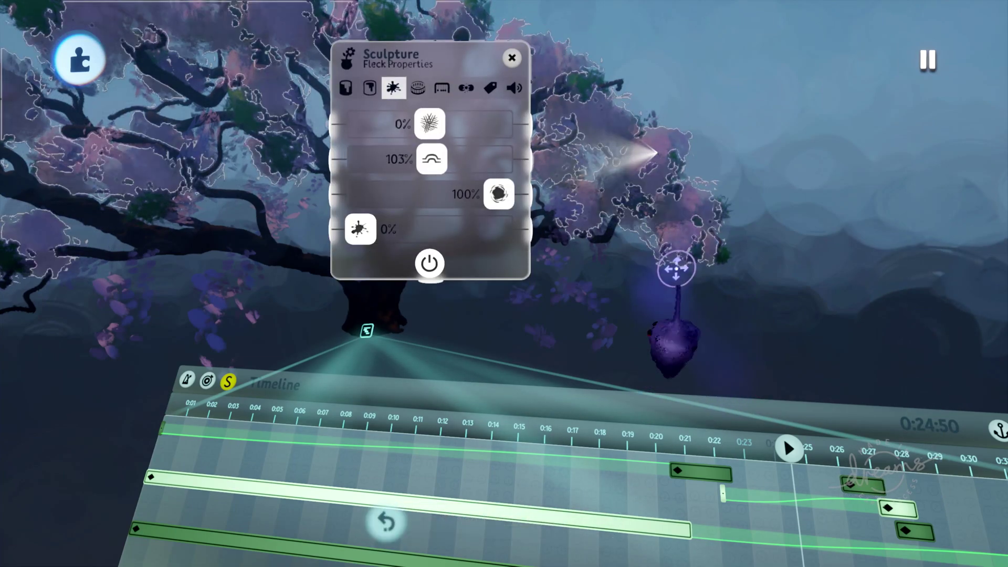
key("Left")
key("Left")
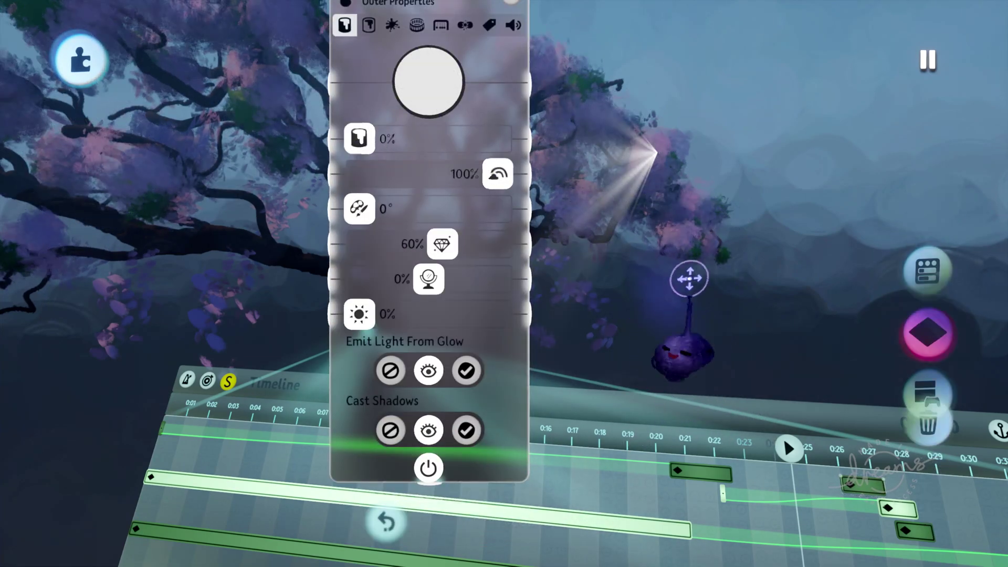
key("Escape")
key("Return")
key("Escape")
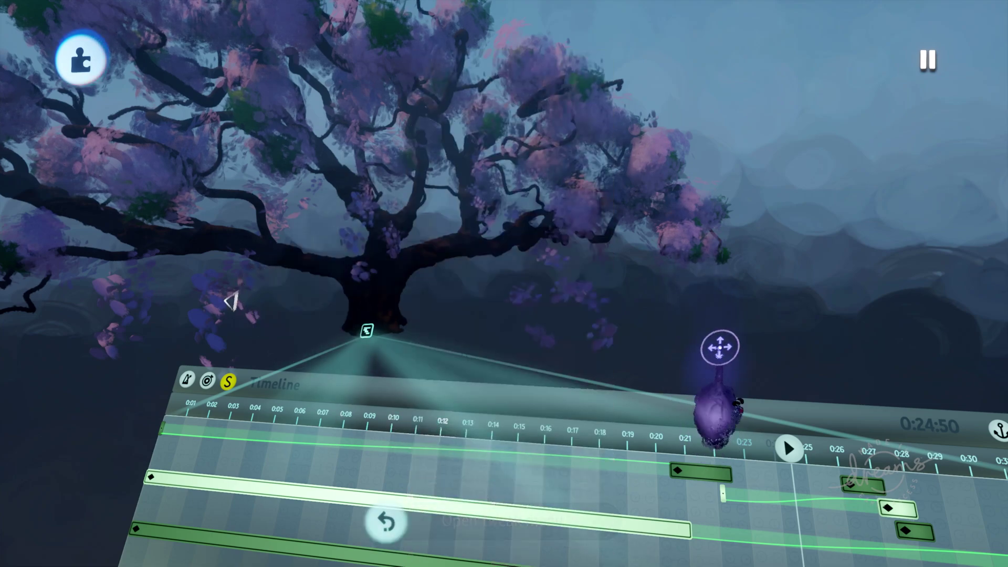
key("ctrl+z")
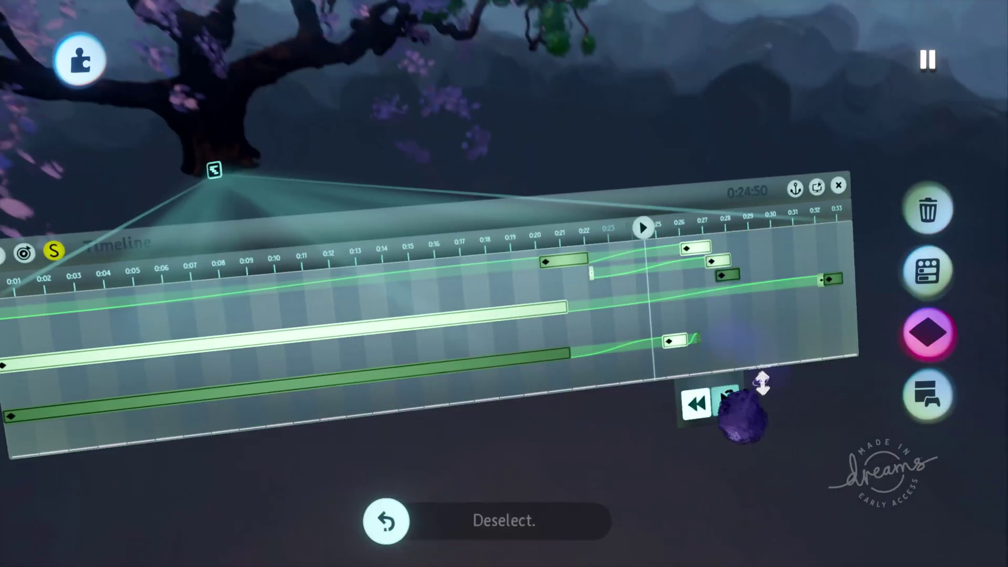
key("ctrl+z")
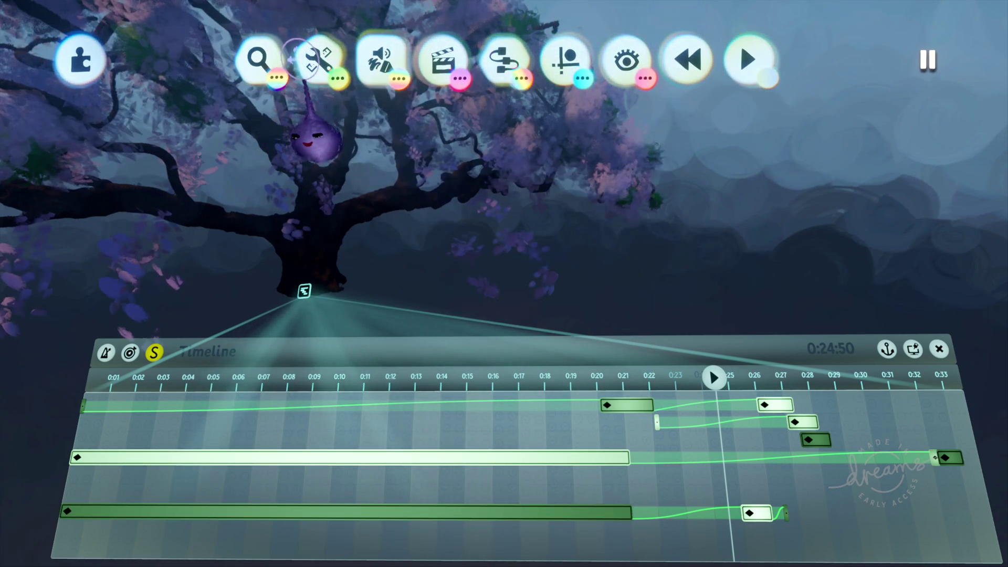
Play the timeline on from 0:24:50 to review the change from blossoms to leaves, and stop the replay at 0:14:13
middle_click_drag(985, 380, 788, 367)
key("space")
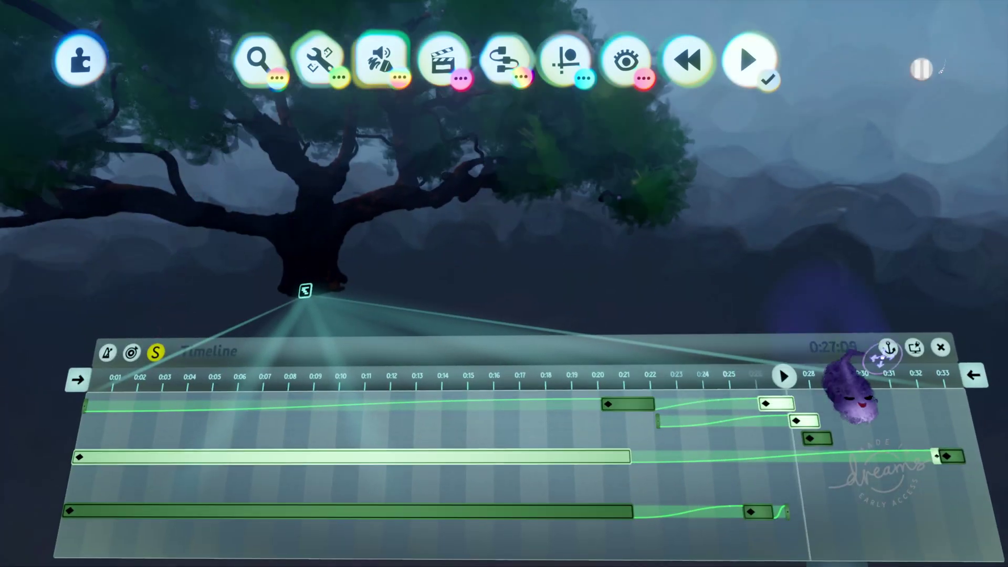
middle_click_drag(840, 341, 728, 378)
middle_click_drag(653, 307, 577, 390)
middle_click_drag(581, 468, 425, 228)
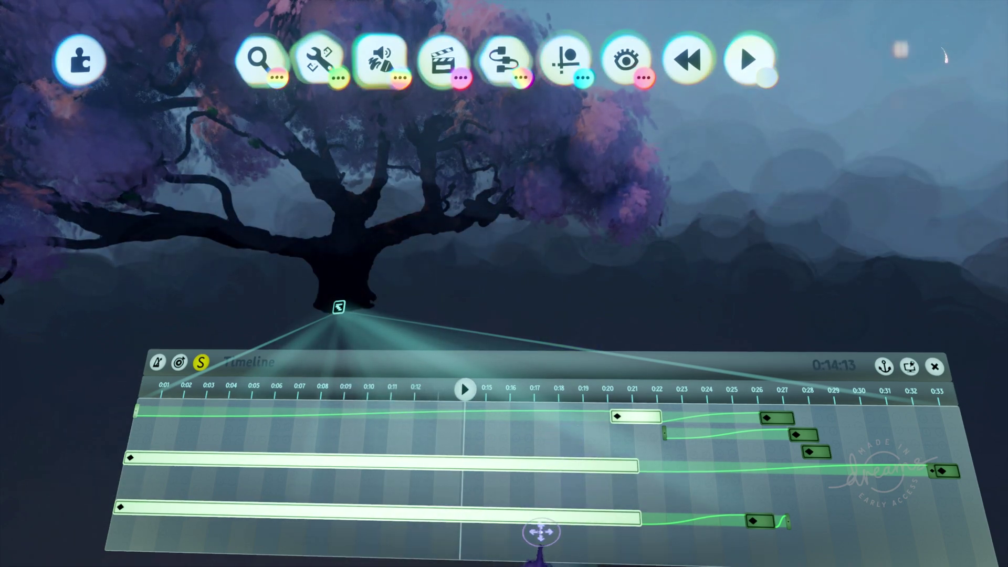
Examine the petal painting's Physical Properties, effects and colour settings against the bottom-track keyframe near 0:26
left_click(760, 521)
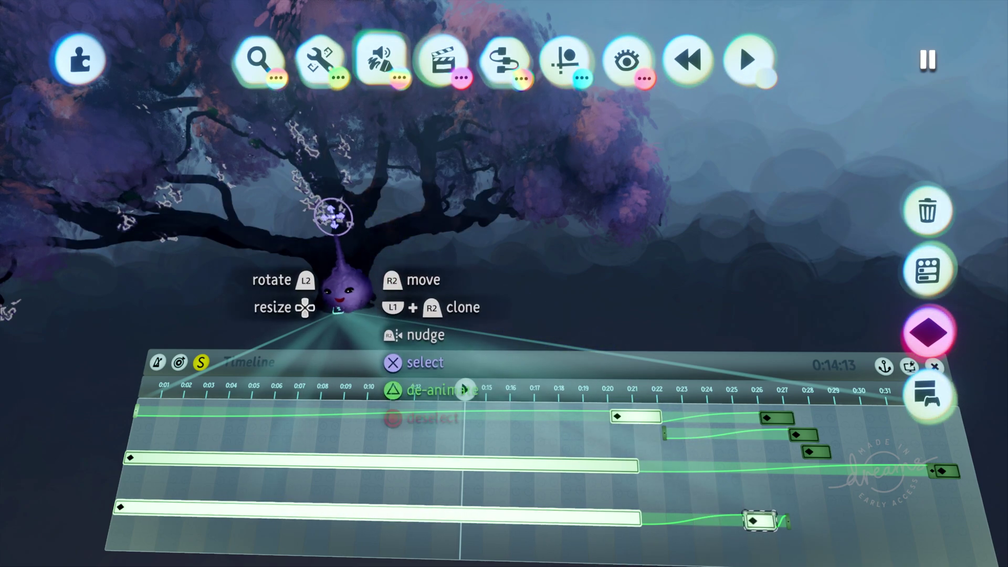
left_click(319, 211)
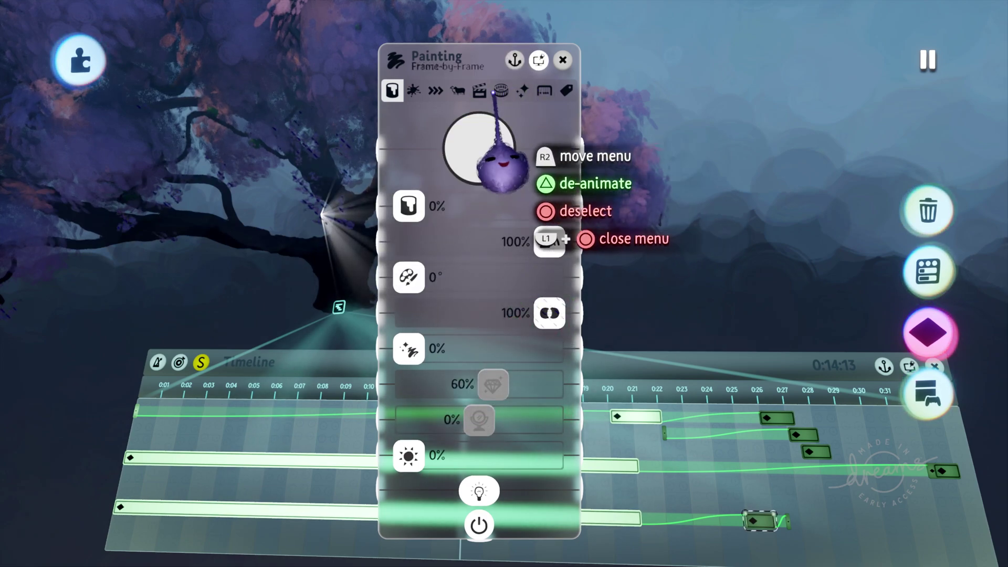
left_click(544, 90)
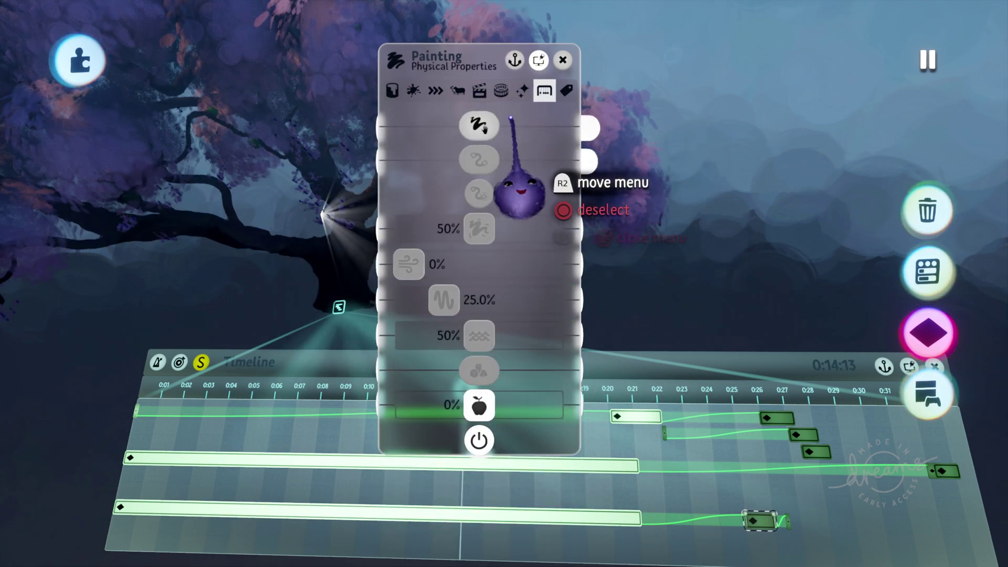
left_click(523, 94)
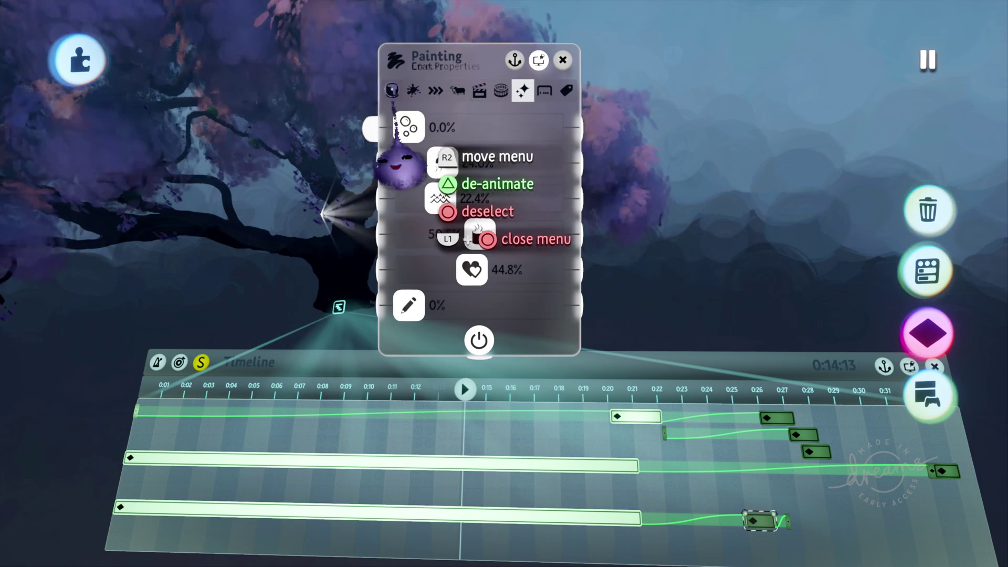
left_click(393, 92)
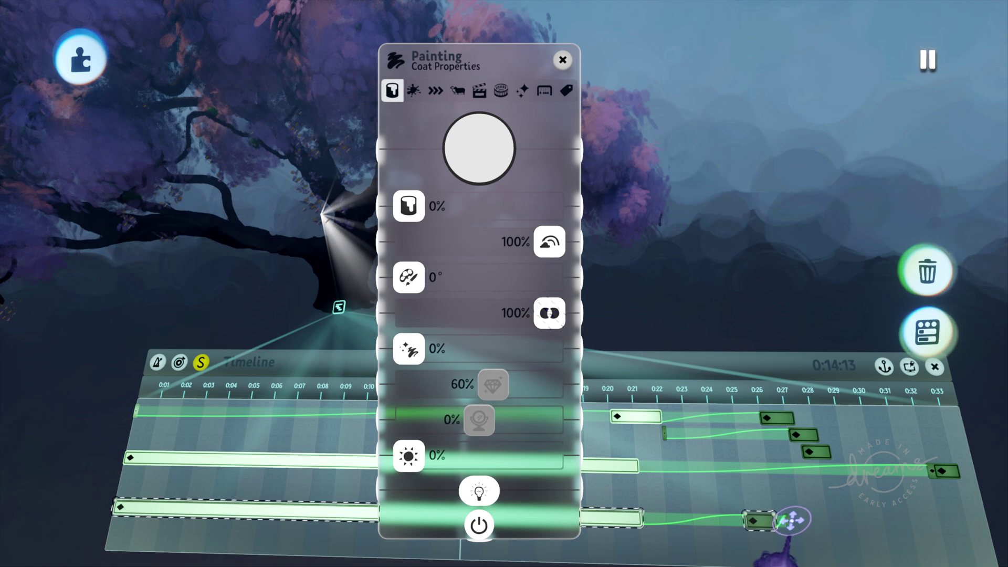
key("Escape")
Replay the timeline from the start to its final keyframe to review the blossoms growing and giving way to green leaves, then pause it
middle_click_drag(569, 363, 685, 248)
key("Right")
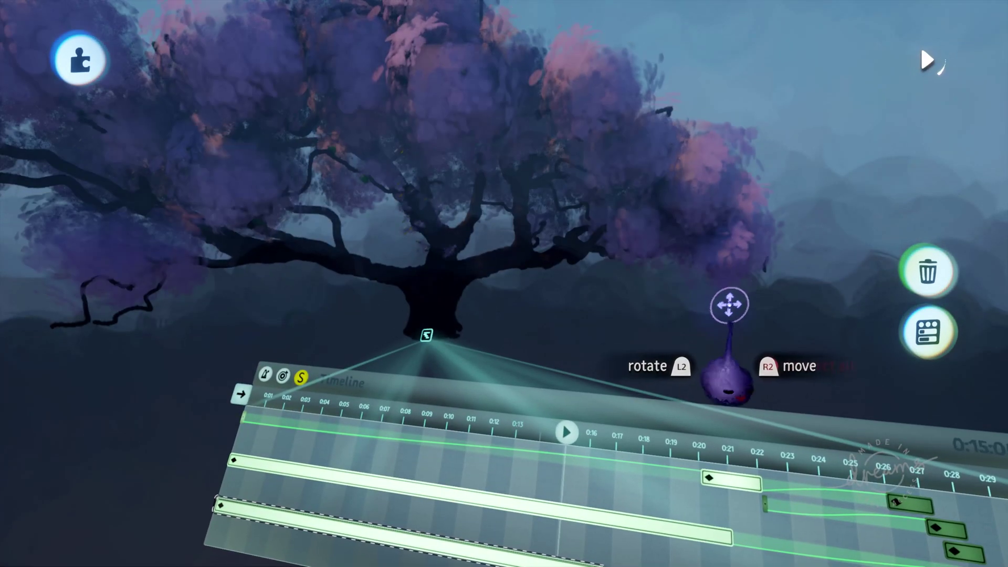
key("Left")
middle_click_drag(734, 326, 824, 294)
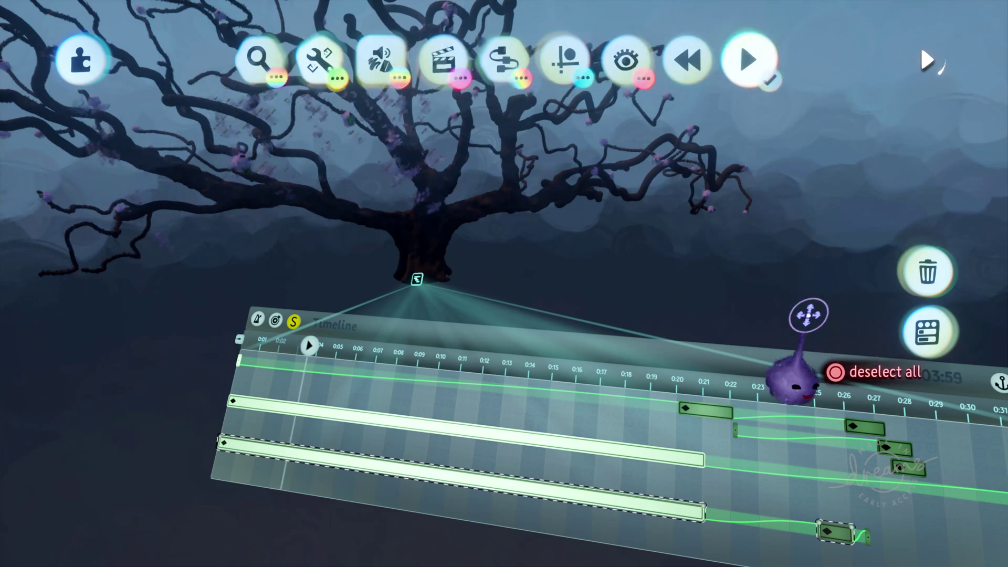
middle_click_drag(767, 352, 783, 462)
middle_click_drag(795, 415, 792, 393)
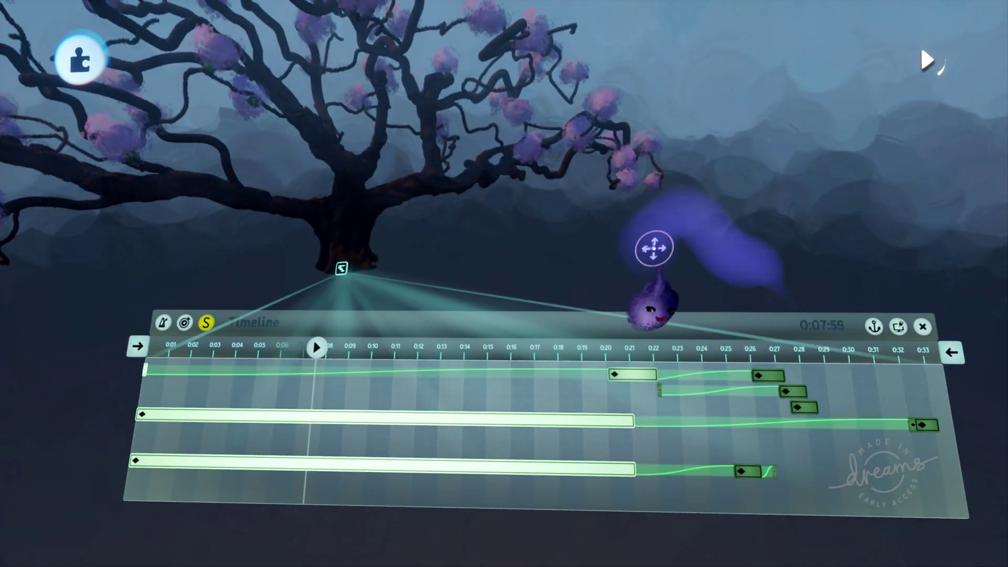
middle_click_drag(611, 247, 688, 359)
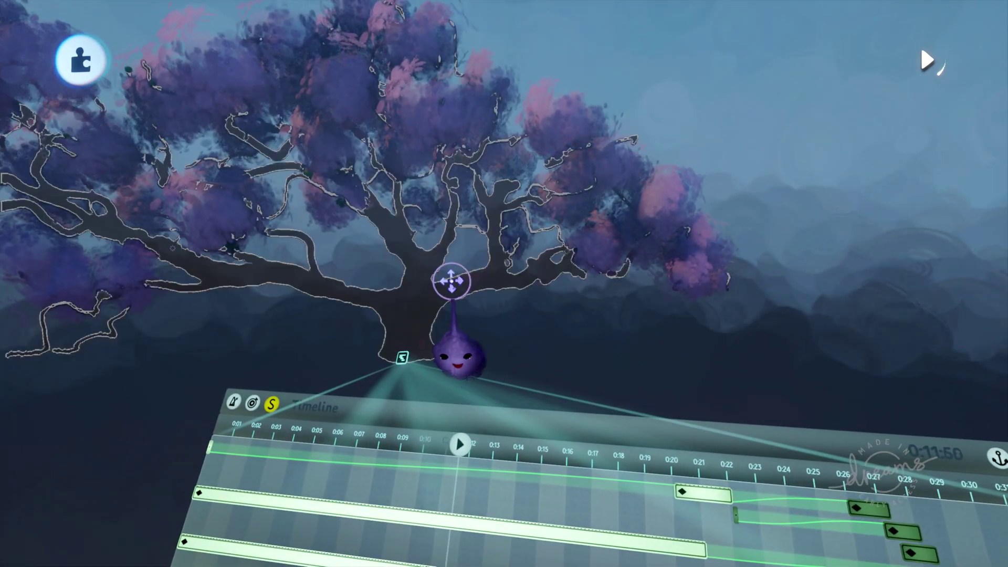
middle_click_drag(594, 315, 712, 491)
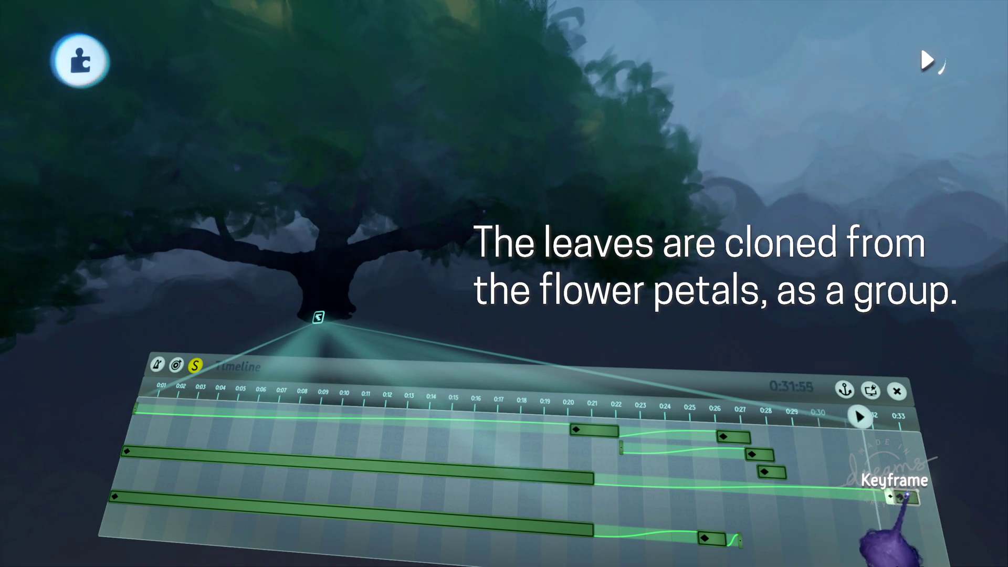
key("space")
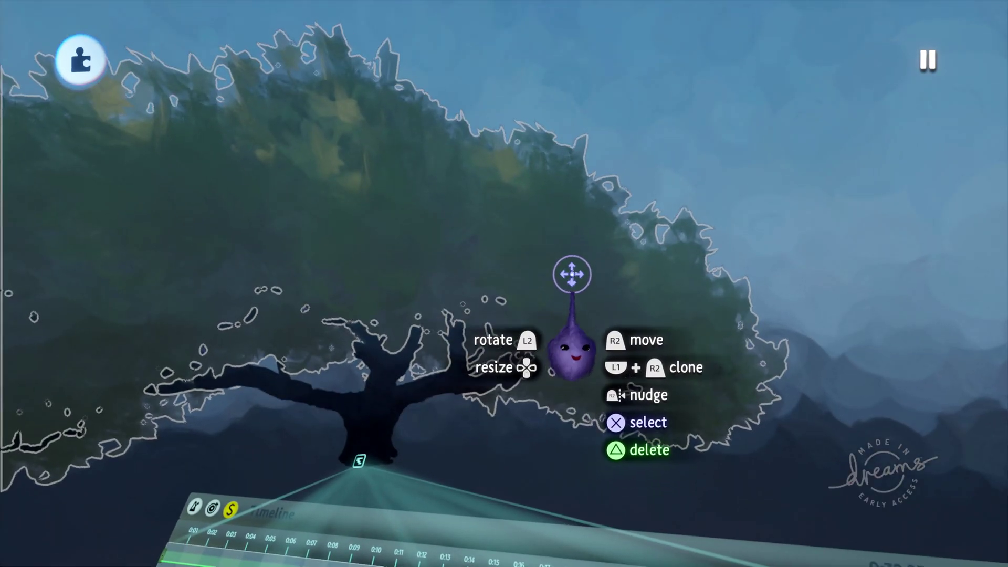
Inspect the green leaf sculpture's colour settings and its Effects, including Flow
key("ctrl+z")
left_click(559, 241)
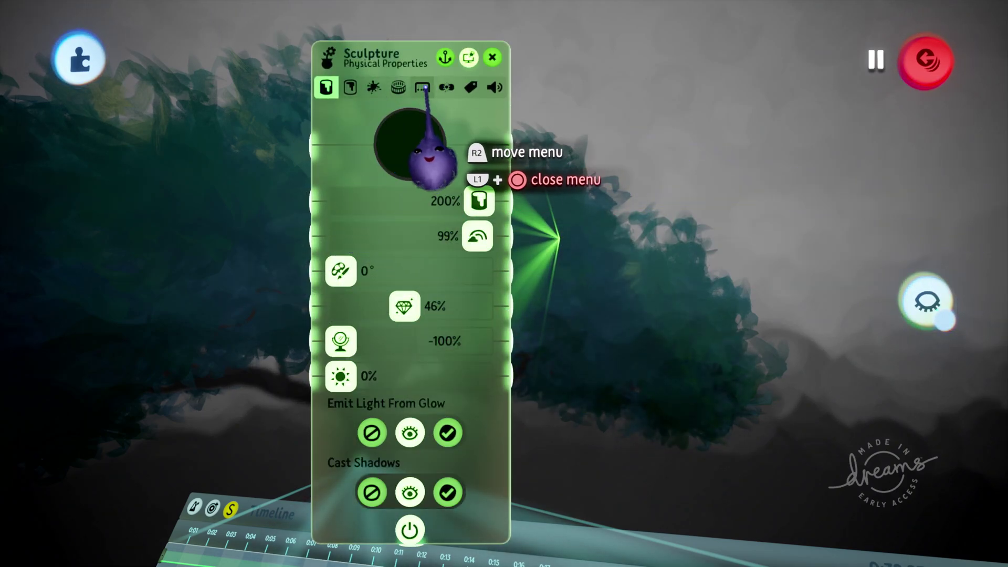
left_click(398, 87)
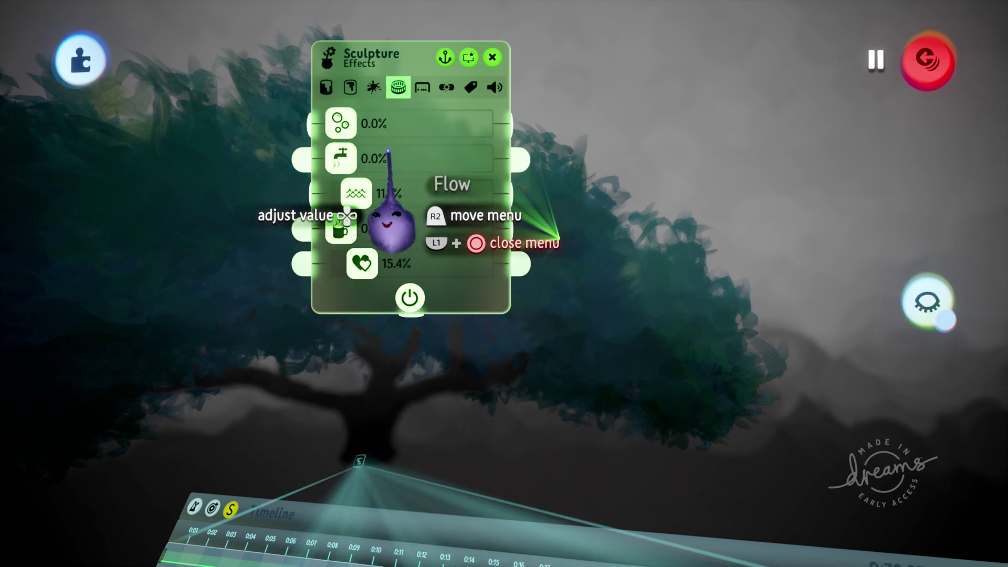
key("Escape")
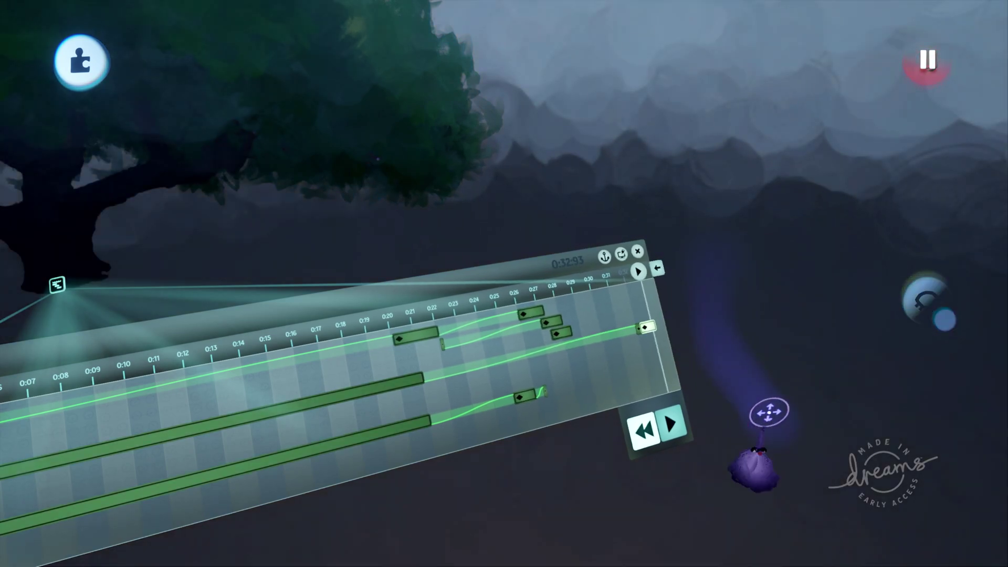
Inspect the Blend Type and Keep Changes settings of the second-track keyframe near 0:27
middle_click_drag(747, 533, 604, 349)
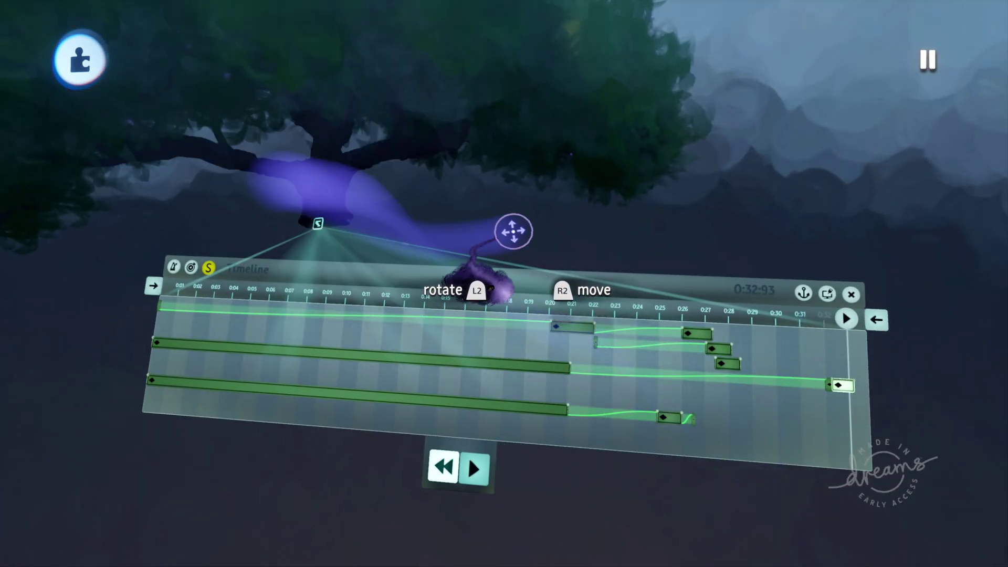
middle_click_drag(513, 232, 777, 401)
middle_click_drag(861, 409, 790, 469)
mouse_move(822, 513)
middle_mouse_down()
mouse_move(815, 549)
mouse_move(832, 522)
mouse_move(863, 546)
mouse_move(882, 536)
mouse_move(883, 524)
mouse_move(815, 531)
middle_mouse_up()
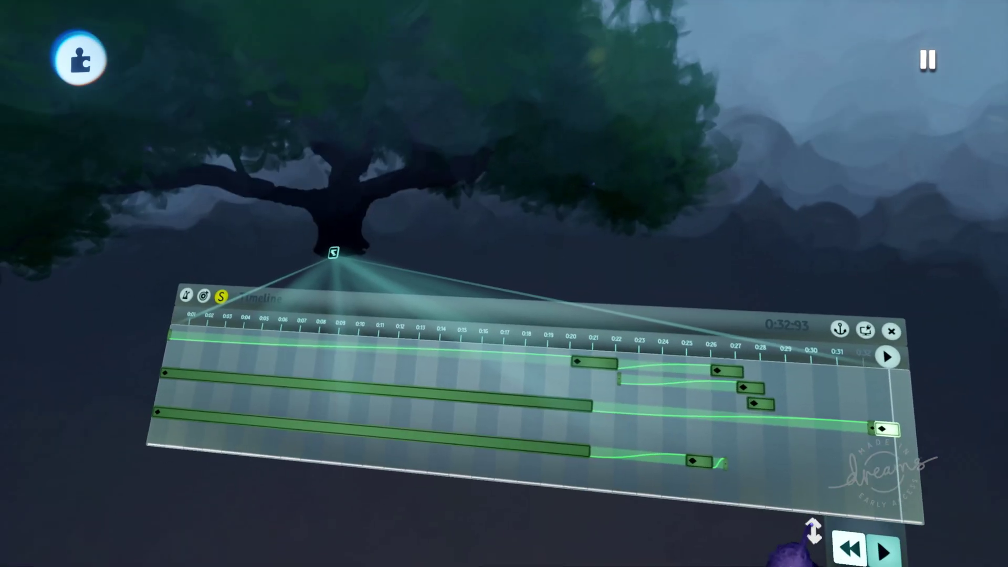
scroll(828, 460, "up", 5)
scroll(830, 475, "down", 3)
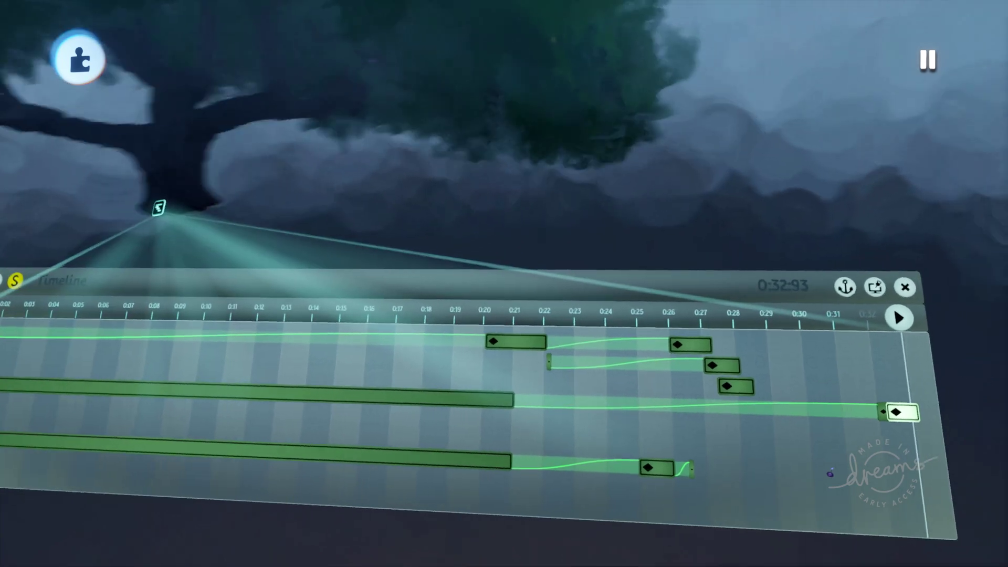
middle_click_drag(942, 531, 877, 518)
middle_click_drag(808, 360, 833, 423)
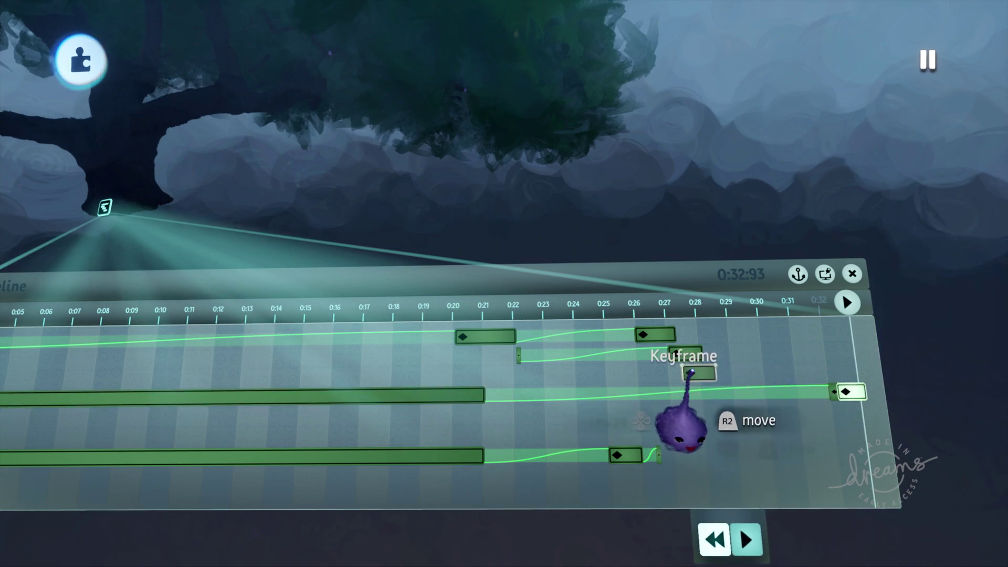
left_click(685, 353)
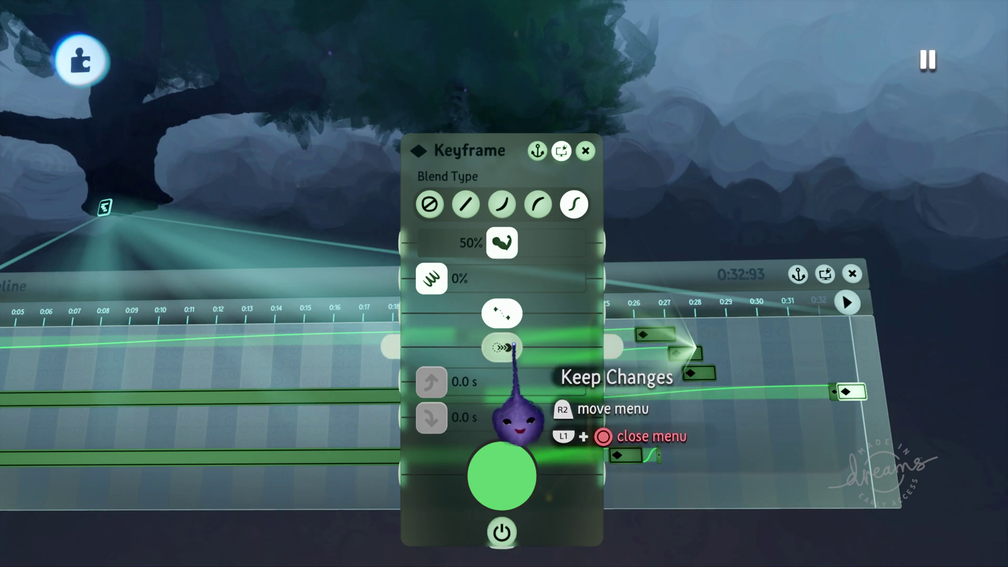
key("Escape")
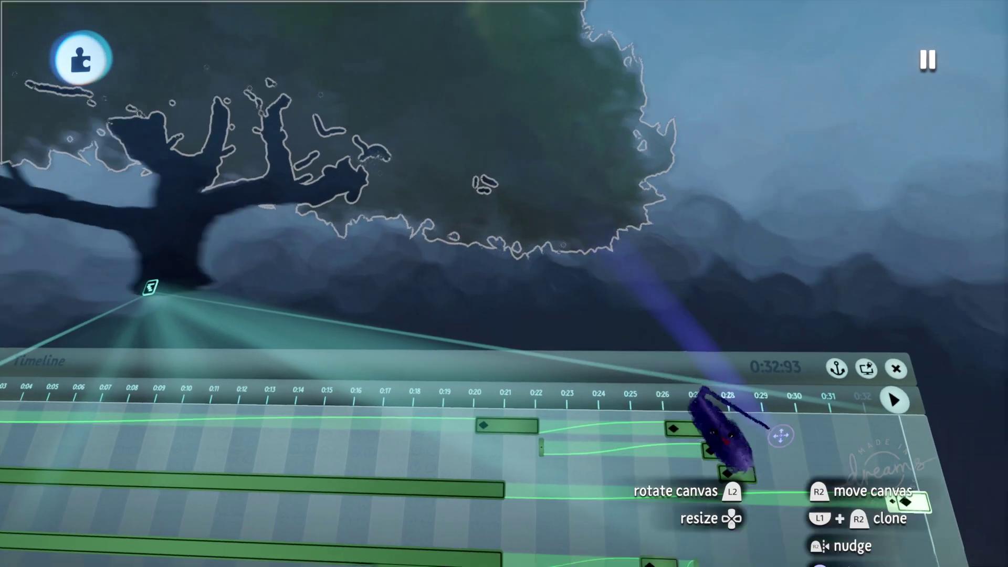
Bring the playhead back to 0:27:43, over the overlapping keyframes after 0:27
middle_click_drag(781, 436, 804, 340)
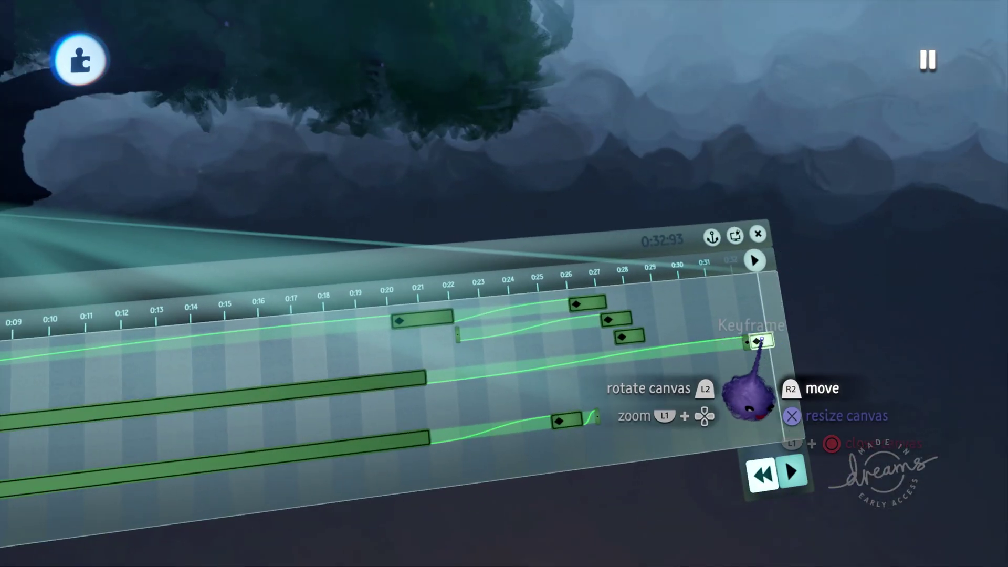
middle_click_drag(768, 341, 785, 365)
left_click(778, 360)
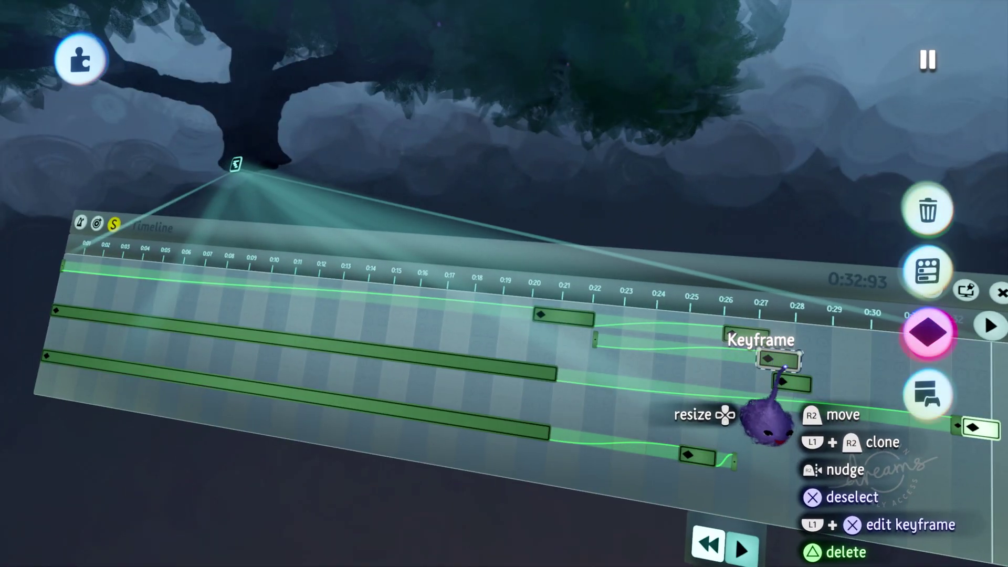
left_click(779, 361)
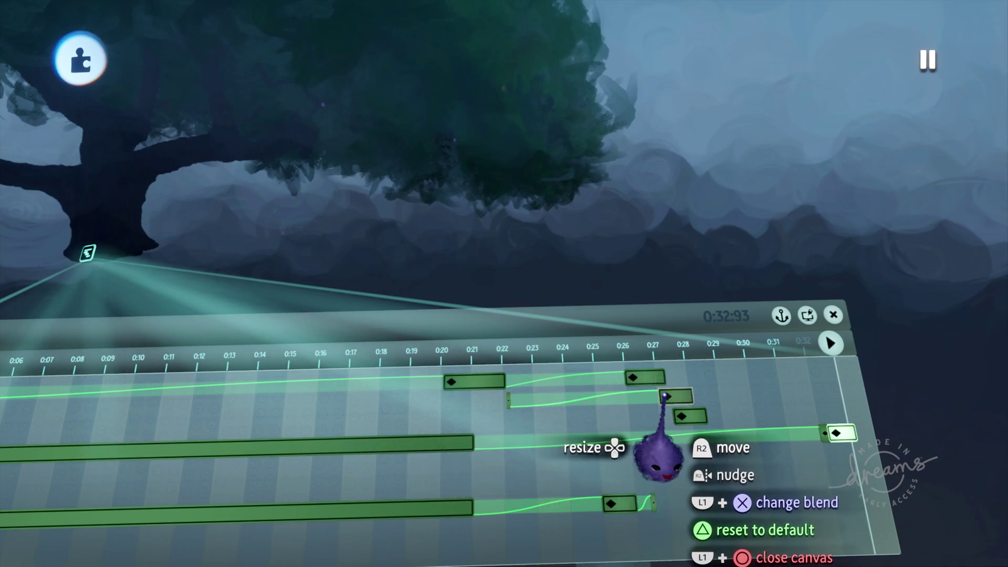
left_click_drag(649, 357, 671, 362)
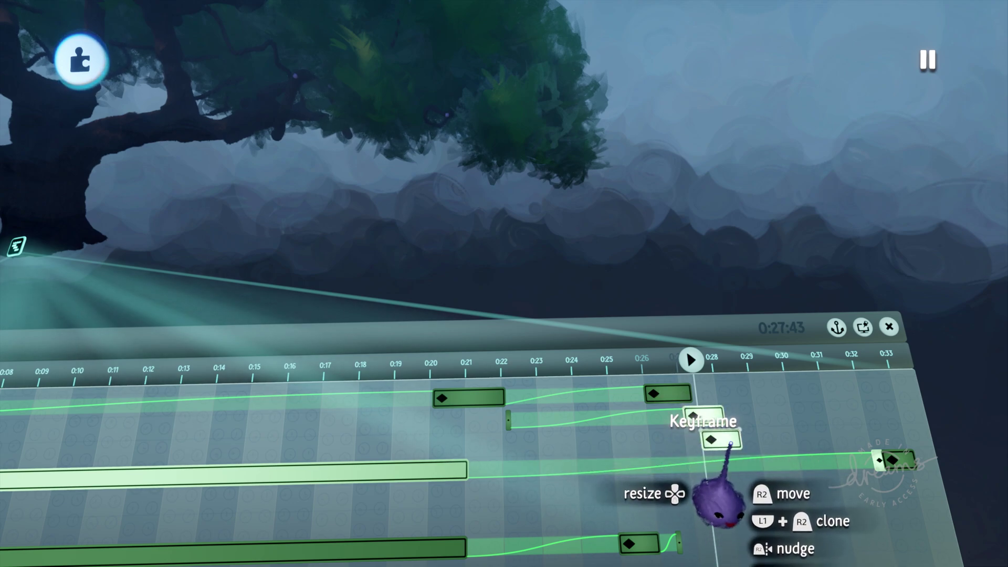
Compare the Keep Changes setting of the two overlapping keyframes between 0:27 and 0:29
left_click(725, 437)
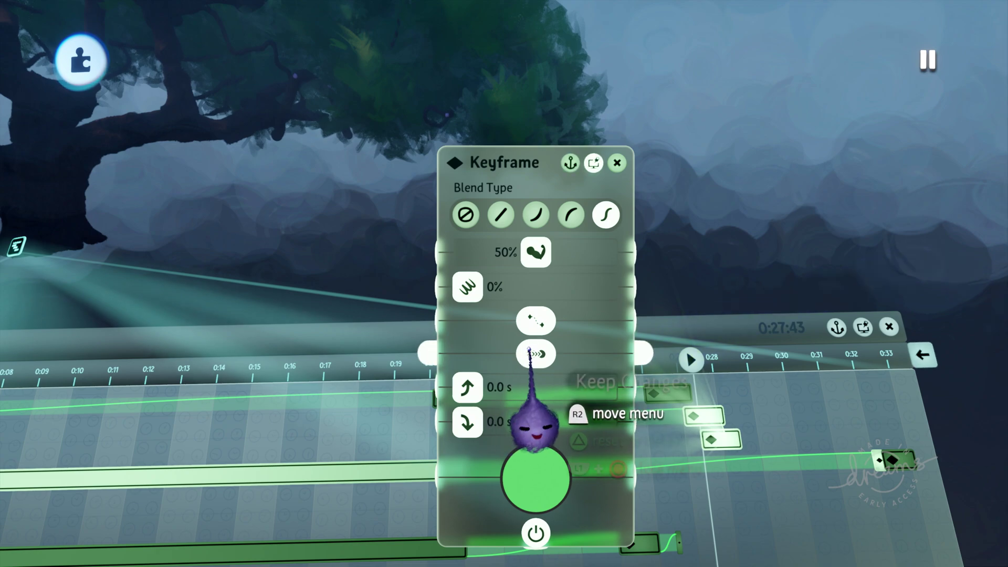
key("Escape")
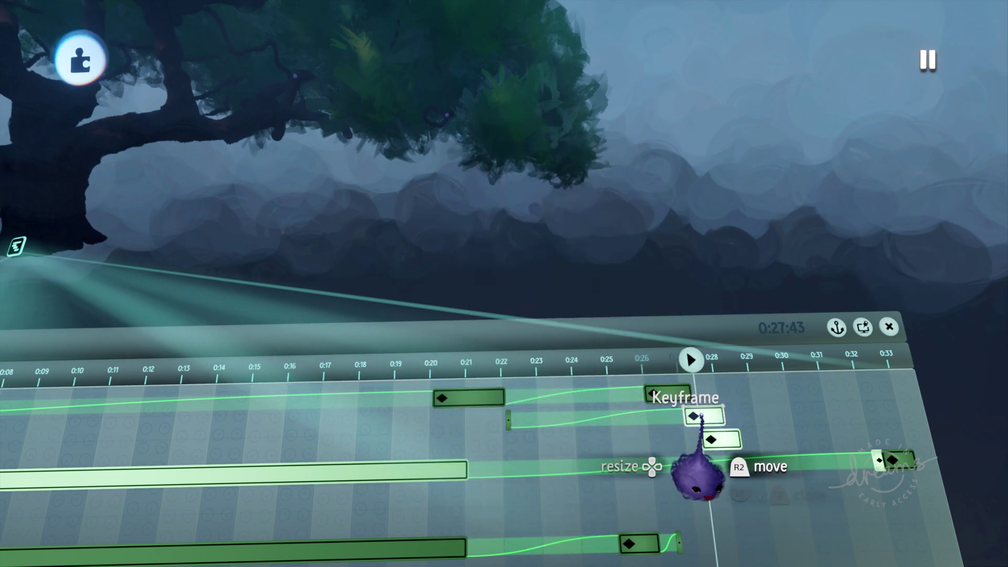
left_click(696, 415)
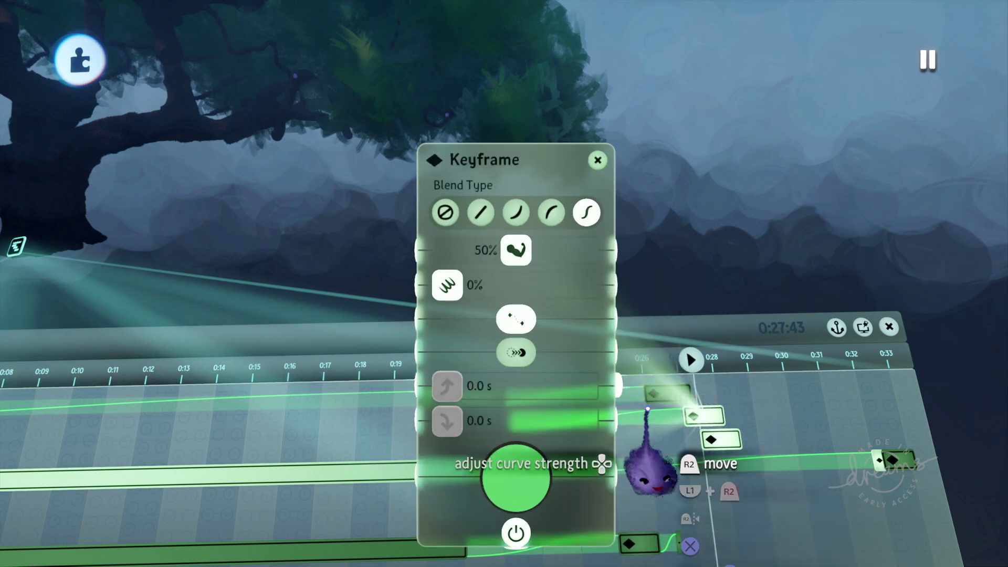
key("Escape")
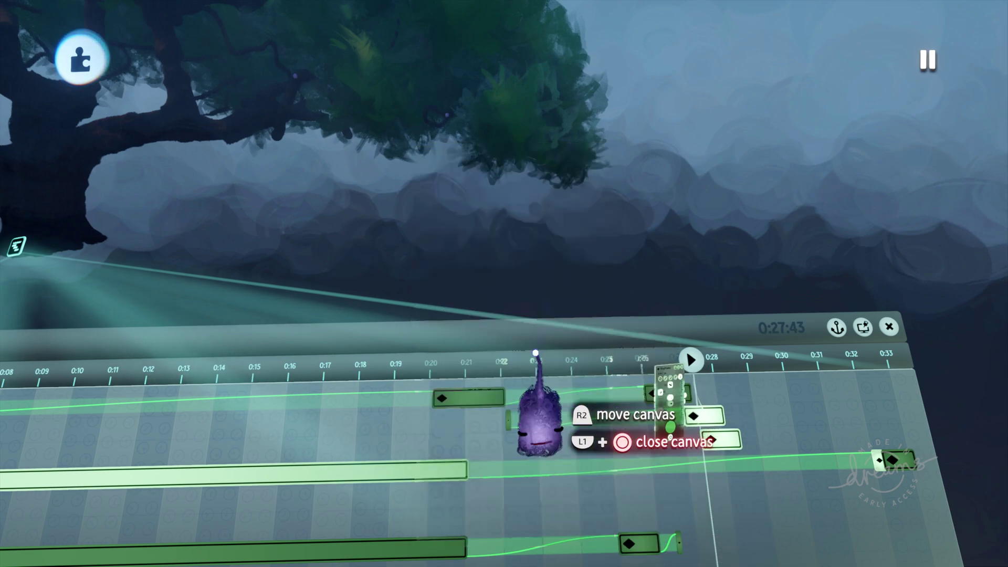
Examine the full crown of the leafy tree together with the timeline's keyframe layout at 0:27:43
middle_click_drag(715, 490, 624, 481)
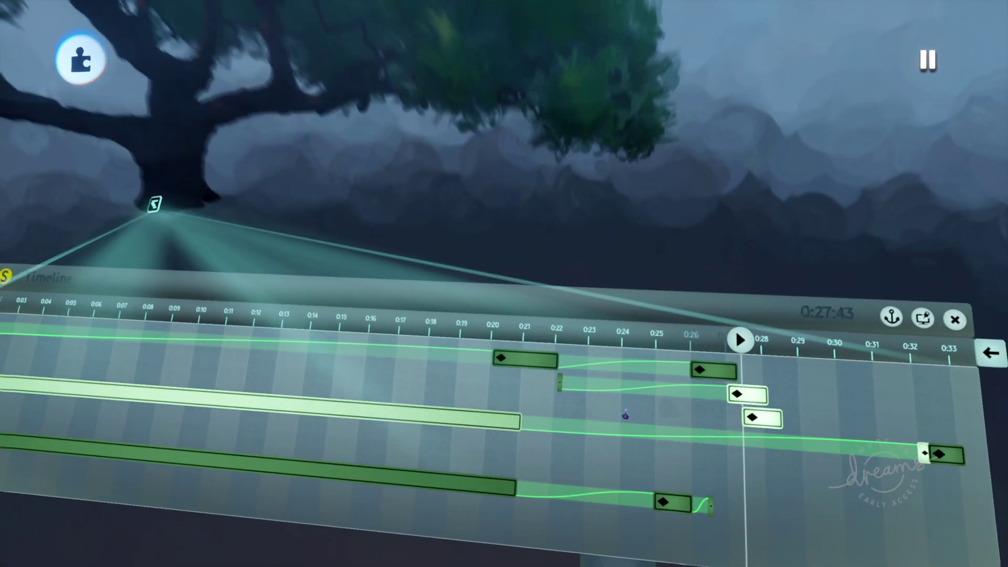
scroll(625, 415, "down", 5)
scroll(626, 415, "up", 5)
scroll(626, 415, "down", 5)
mouse_move(625, 415)
middle_mouse_down()
mouse_move(739, 376)
mouse_move(727, 454)
mouse_move(770, 427)
mouse_move(765, 477)
middle_mouse_up()
scroll(764, 366, "up", 3)
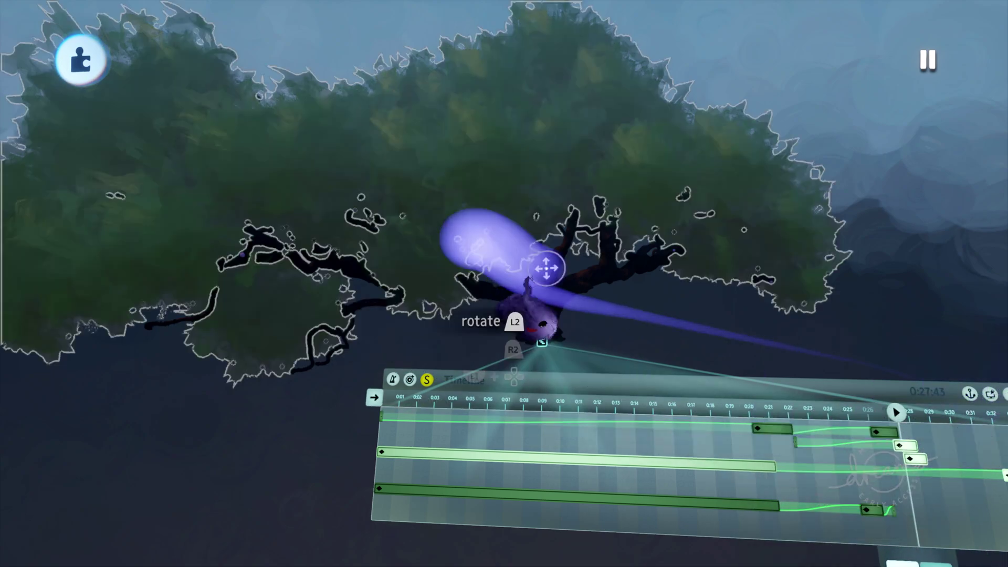
middle_click_drag(547, 268, 647, 381)
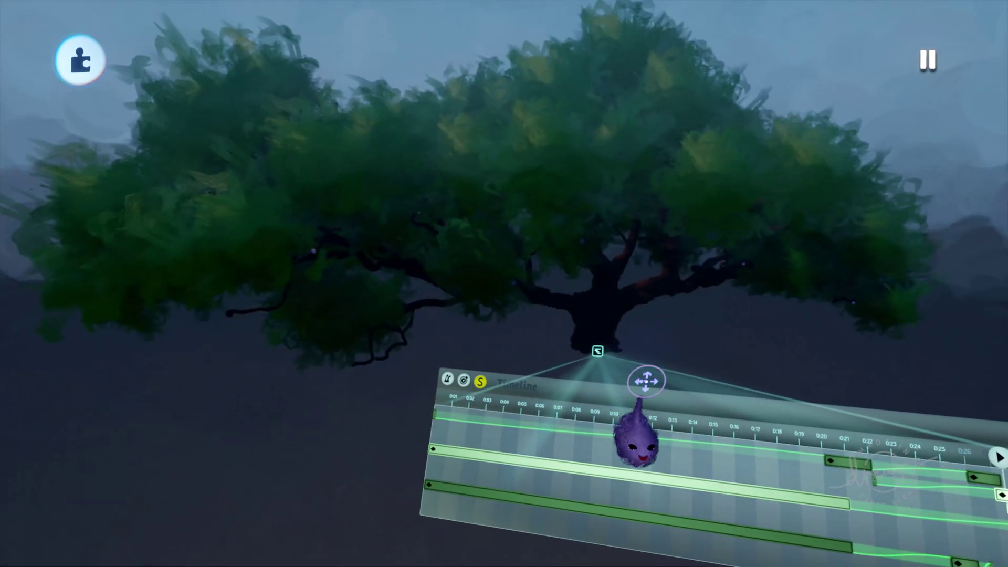
middle_click_drag(825, 426, 756, 481)
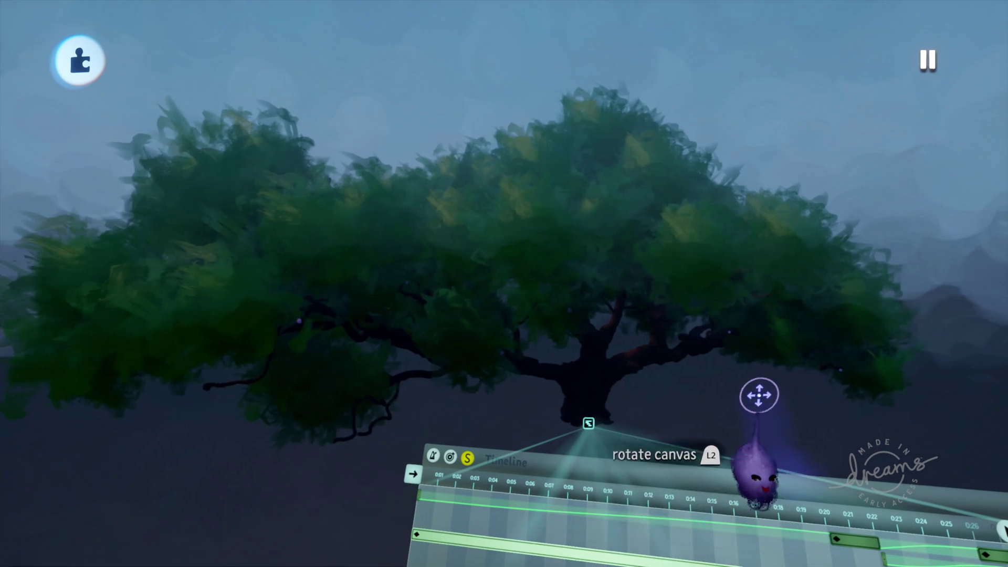
middle_click_drag(798, 443, 771, 519)
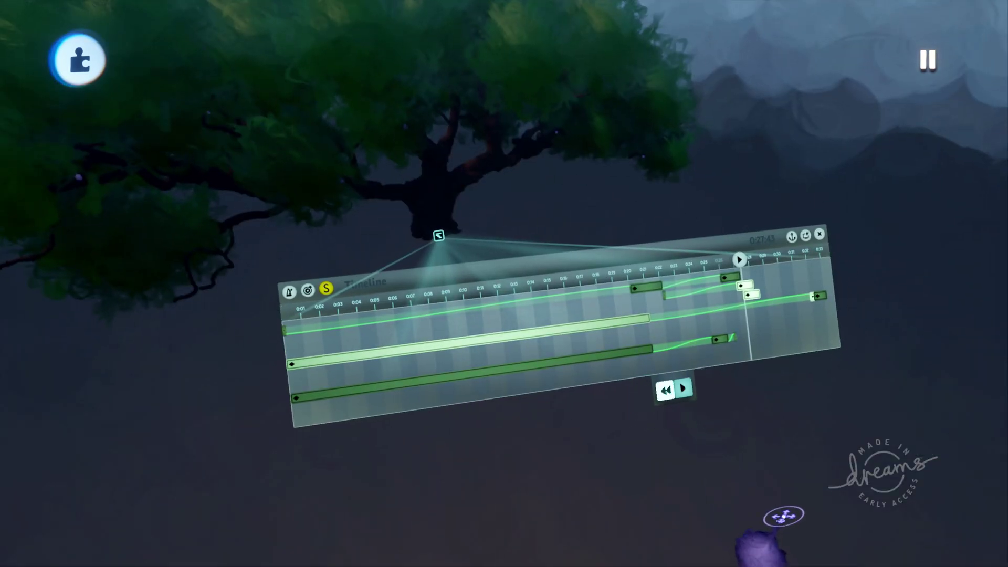
middle_click_drag(770, 512, 804, 523)
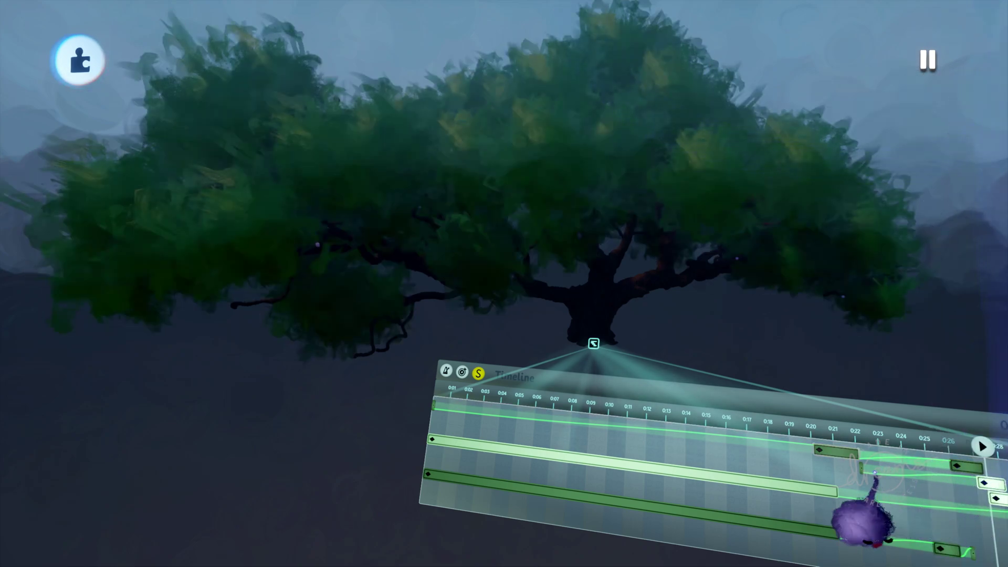
middle_click_drag(828, 347, 806, 467)
Leave the animated cherry blossom tree without saving and return to the Animation Tutorial collection
key("Escape")
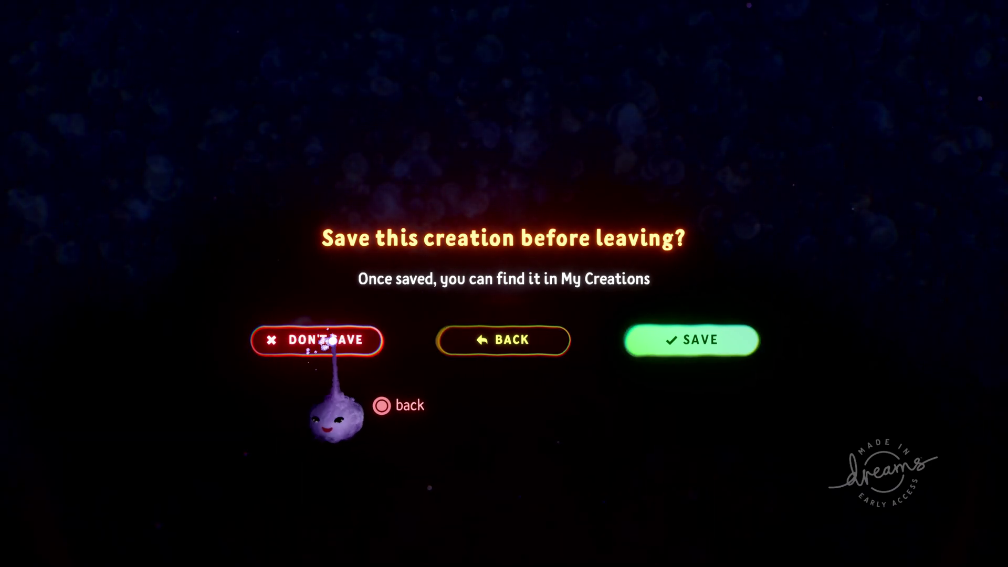
left_click(339, 348)
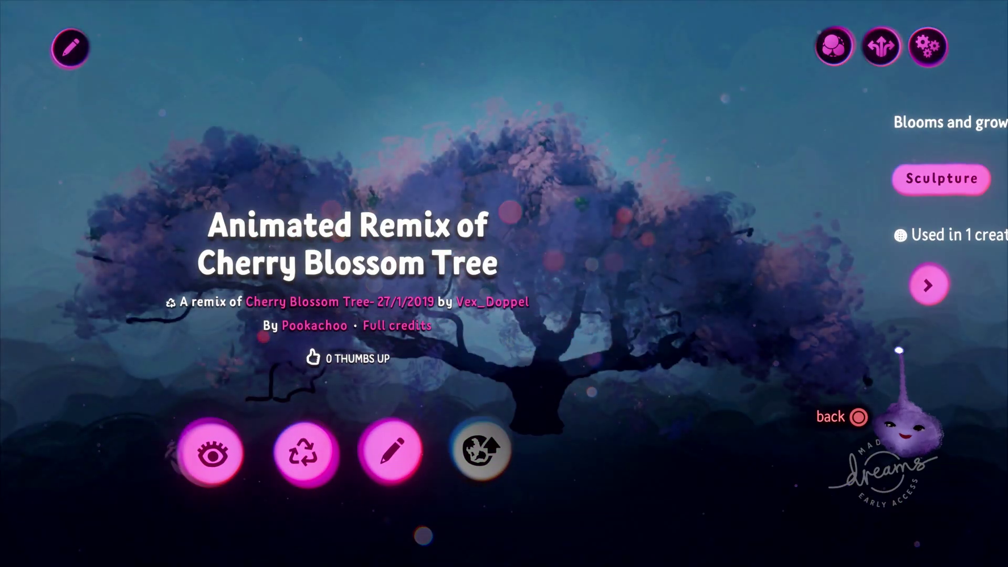
key("Escape")
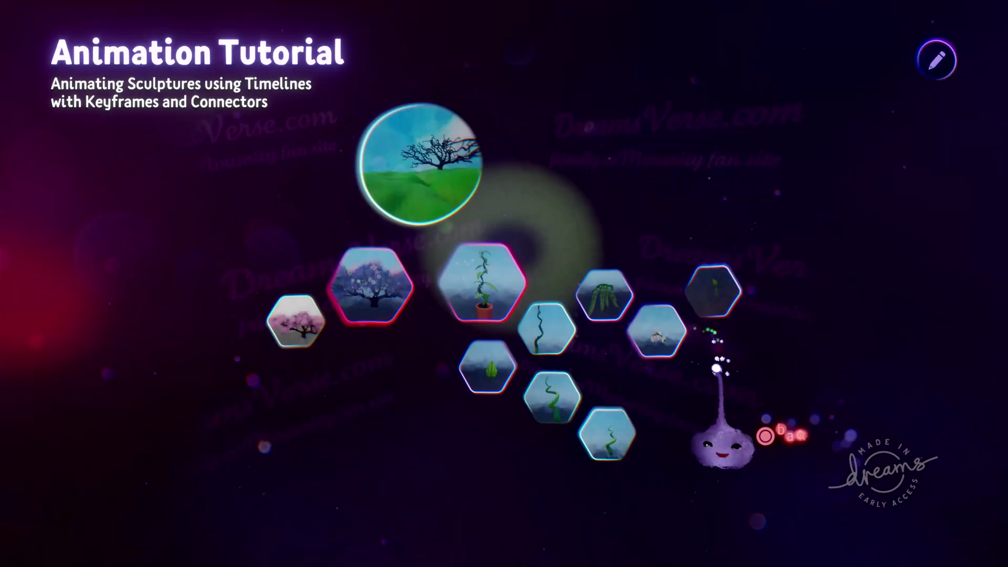